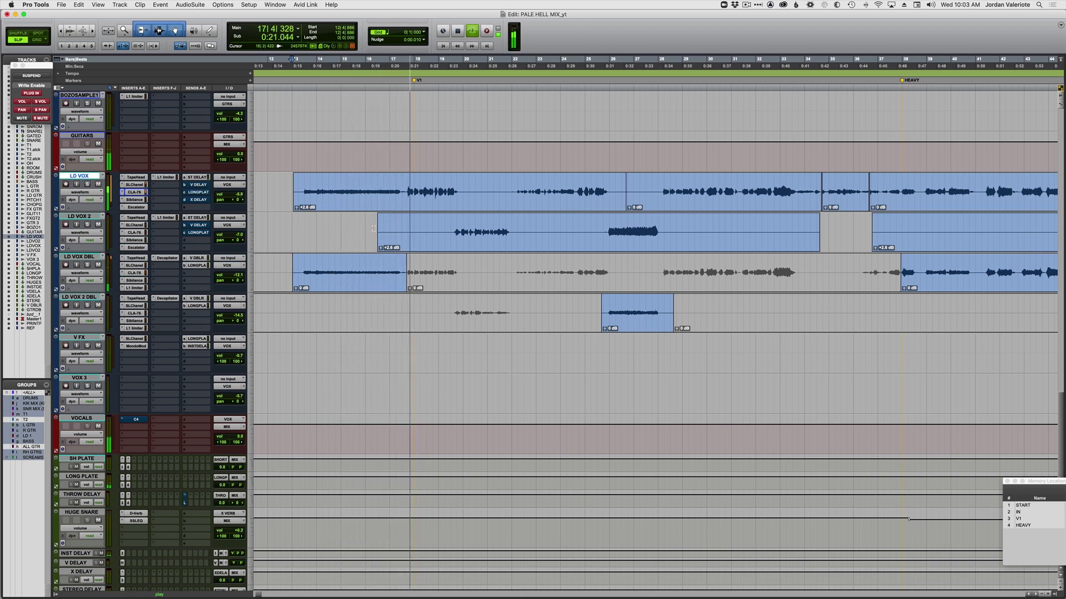
# - Place the playback start point in the LD VOX track near bar 17 while the song plays
pyautogui.click(404, 183)
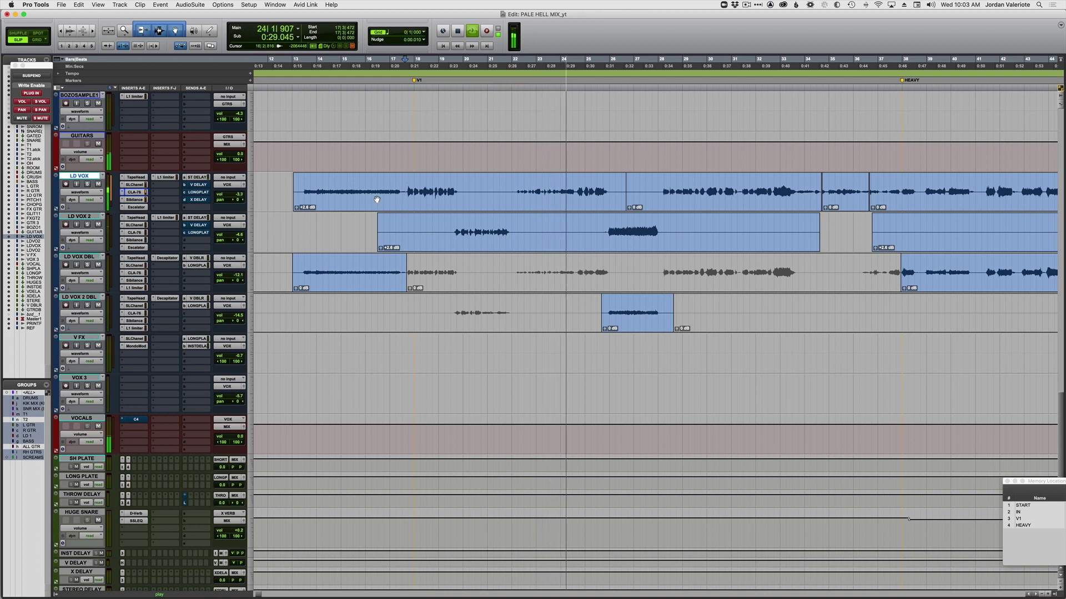
# - Solo LD VOX and LD VOX 2, stop playback, and select the opening phrase of LD VOX
pyautogui.click(87, 183)
pyautogui.press('space')
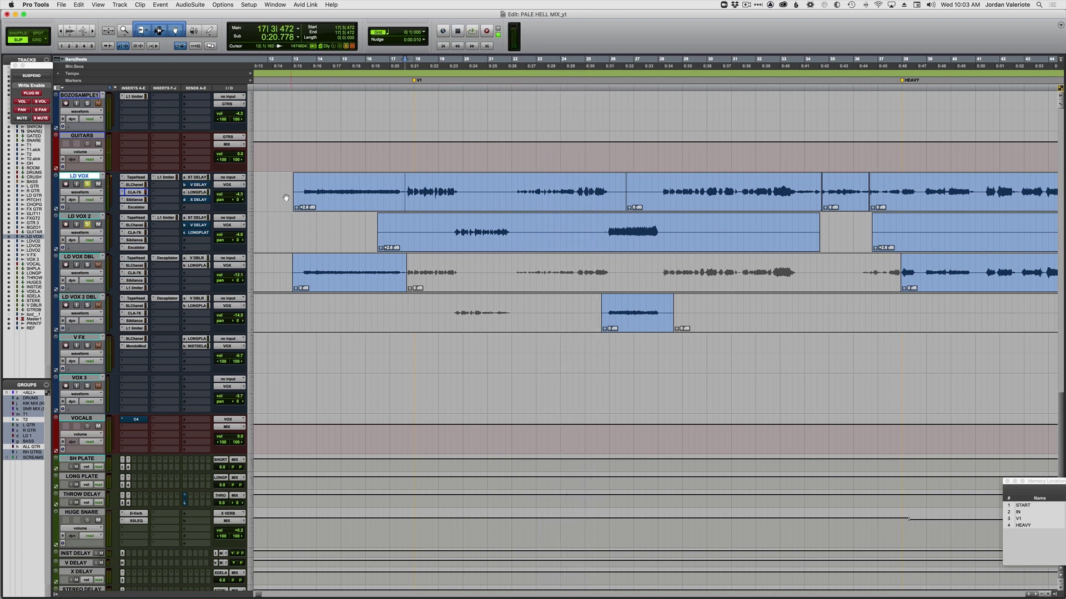
pyautogui.moveTo(409, 188); pyautogui.dragTo(692, 215)
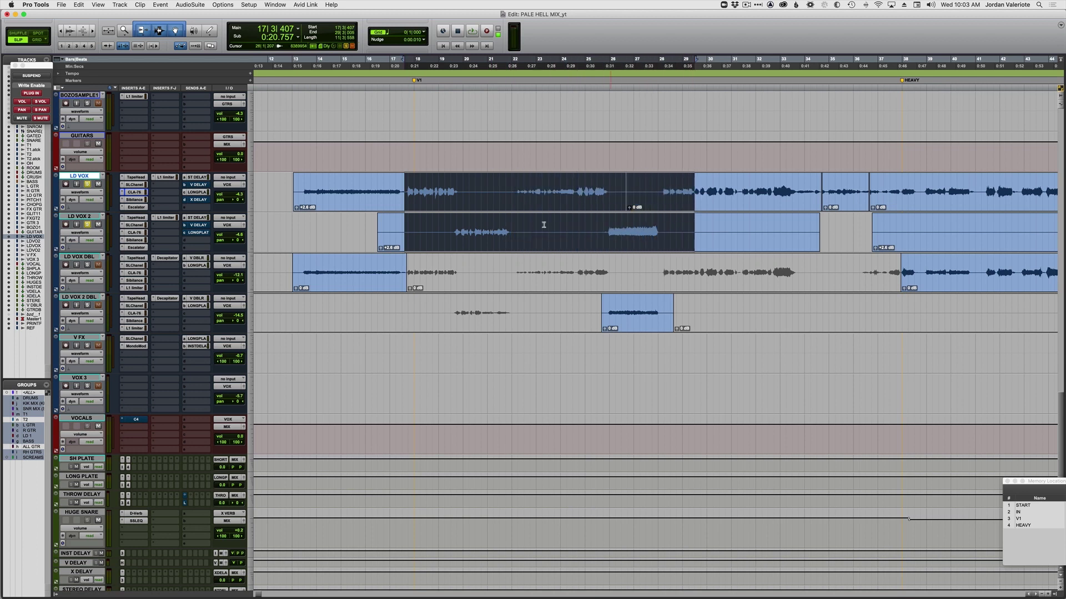
pyautogui.click(404, 188)
pyautogui.moveTo(405, 189); pyautogui.dragTo(491, 209)
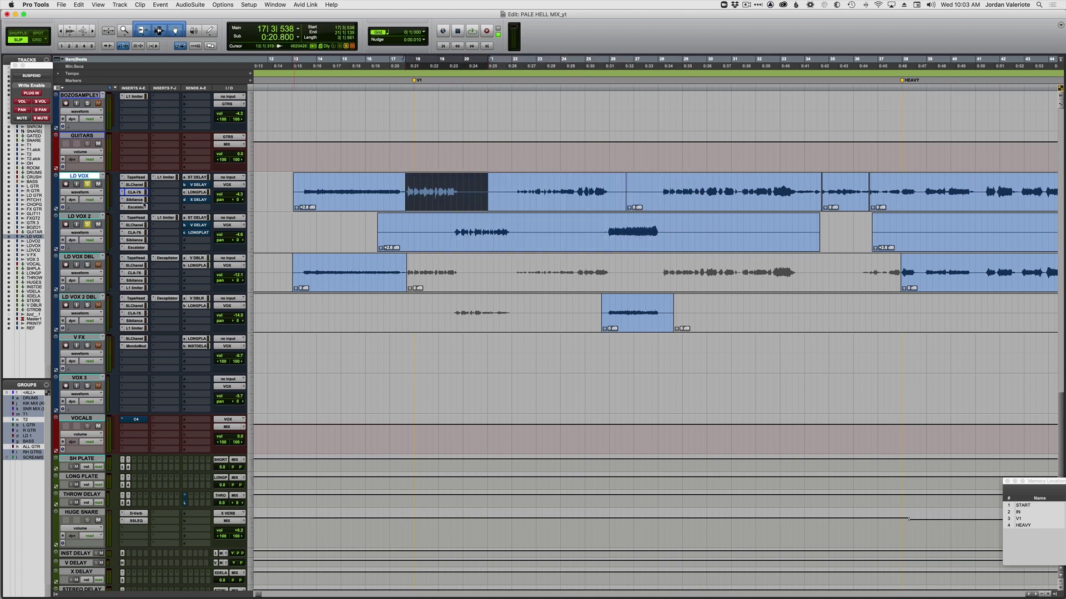
# - Check the CLA-76 on LD VOX, then reset the start point at bar 17 and audition
pyautogui.click(133, 192)
pyautogui.click(133, 192)
pyautogui.click(133, 192)
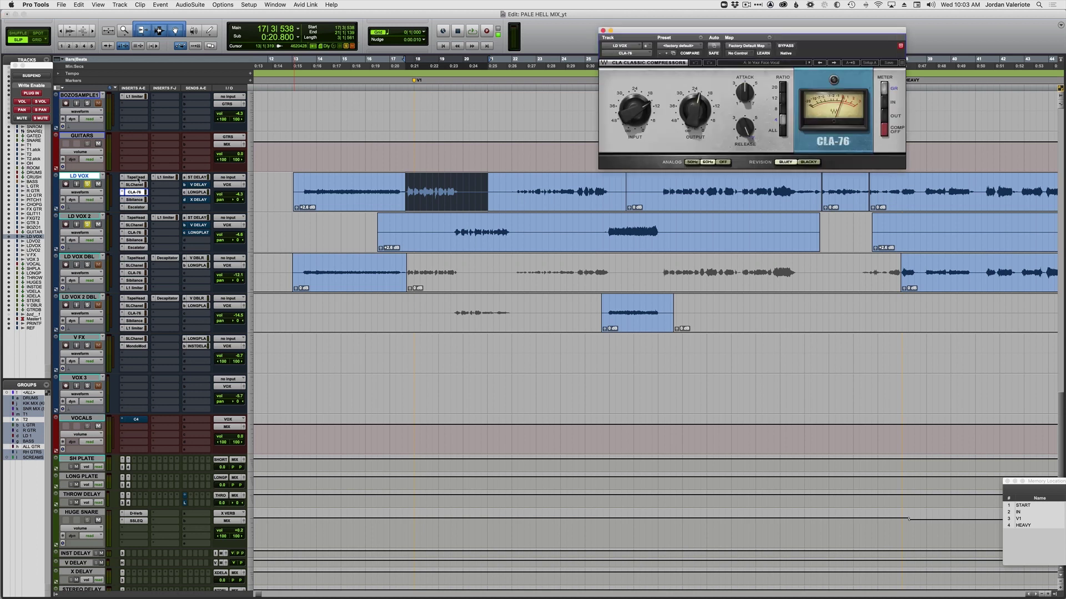
pyautogui.click(129, 193)
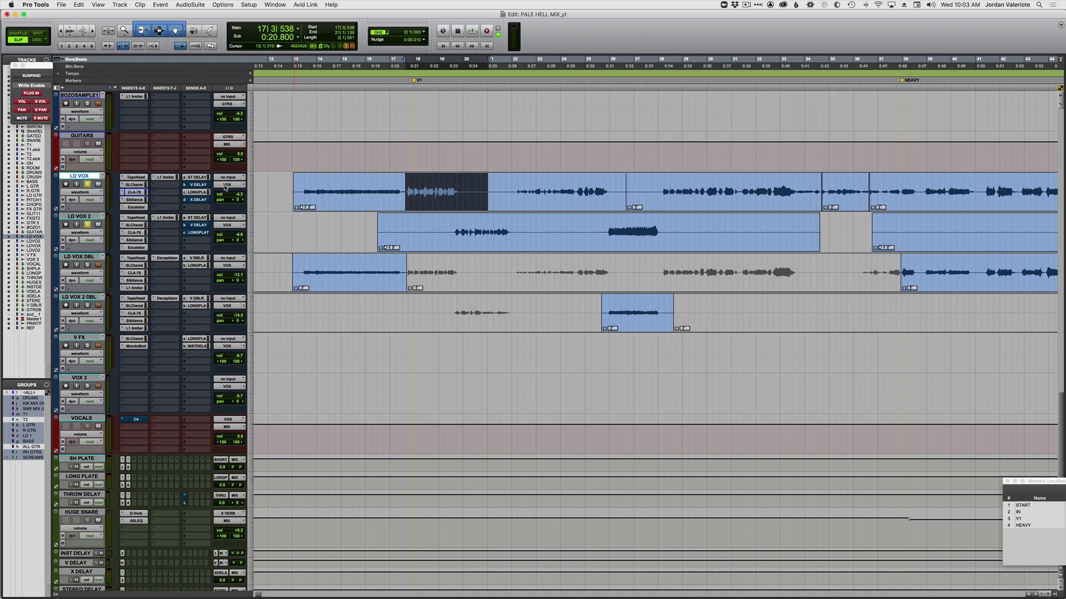
pyautogui.click(403, 189)
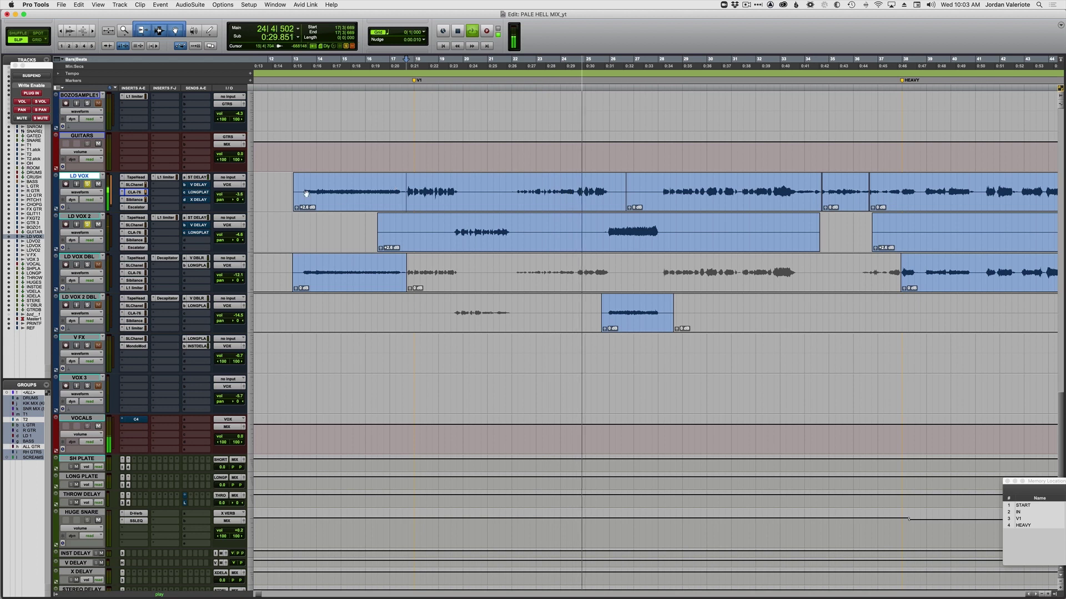
pyautogui.press('space')
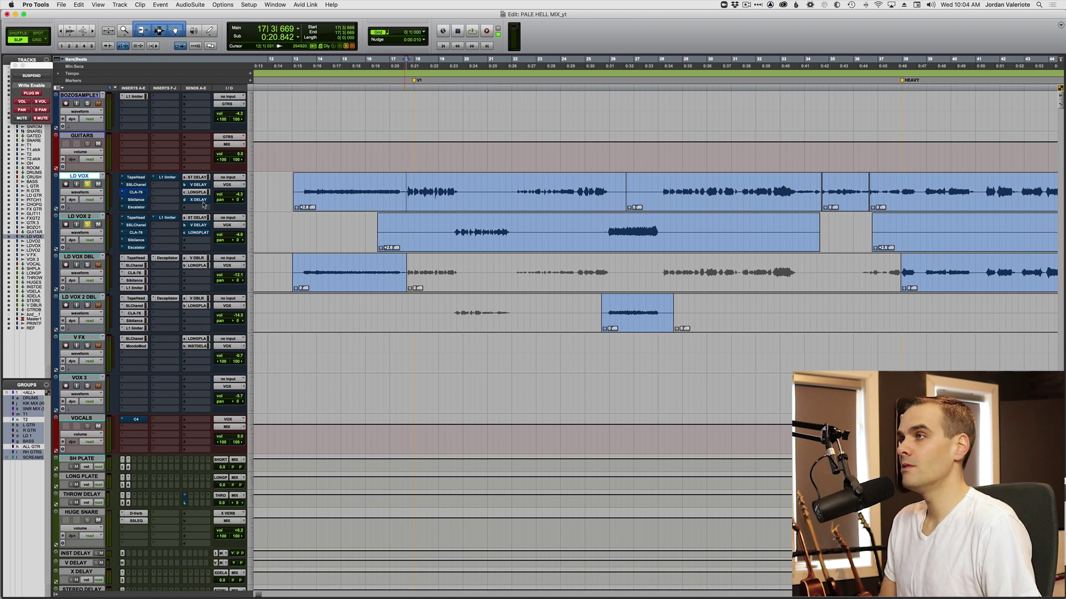
# - Inspect the TapeHead plugin on LD VOX, then bring up its CLA-76 compressor
pyautogui.click(136, 178)
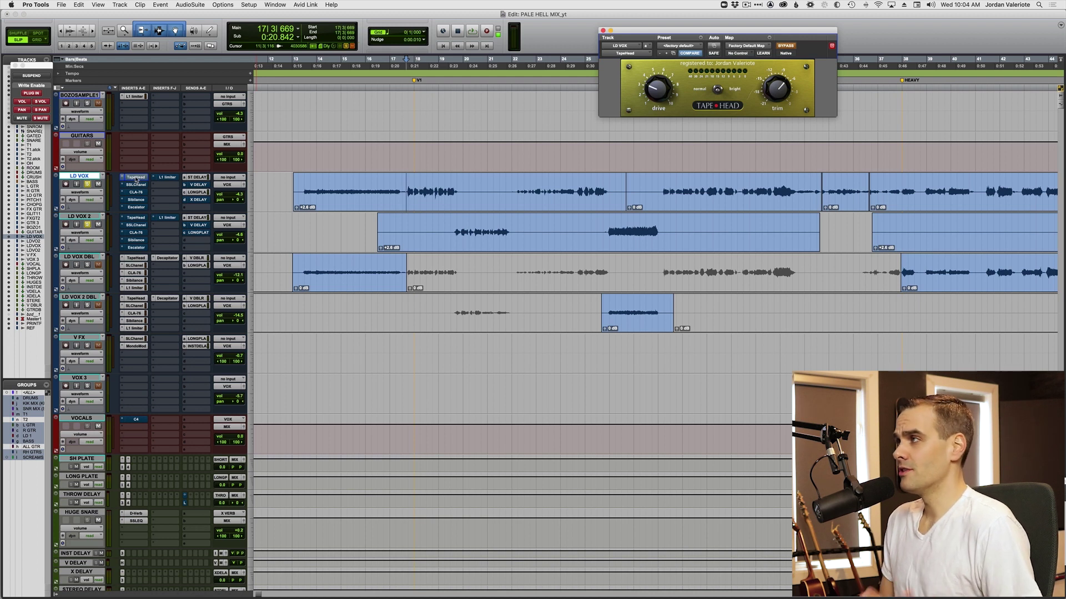
pyautogui.click(136, 178)
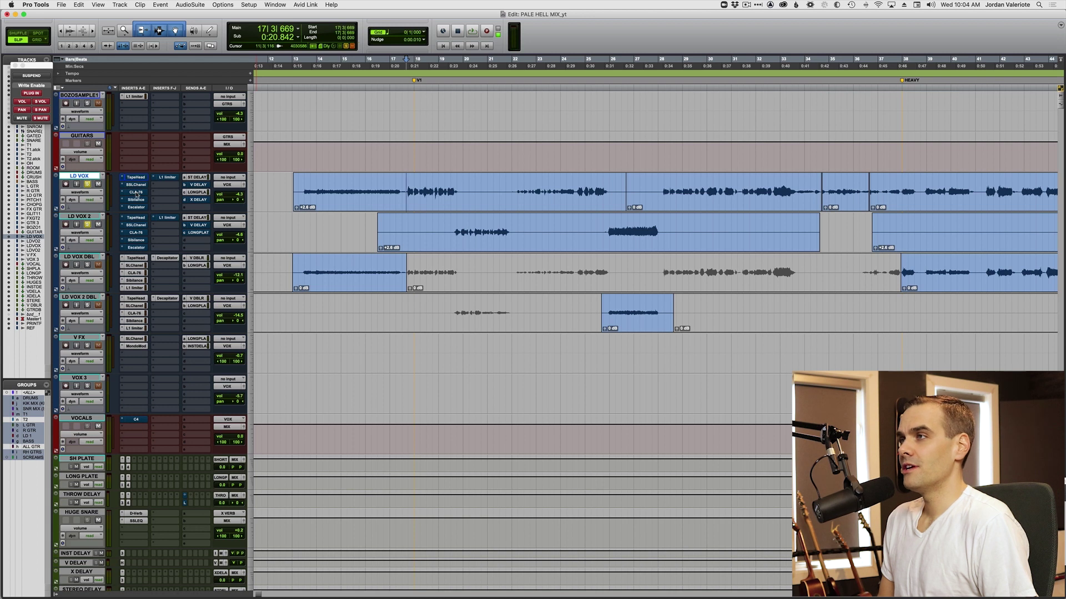
pyautogui.click(136, 192)
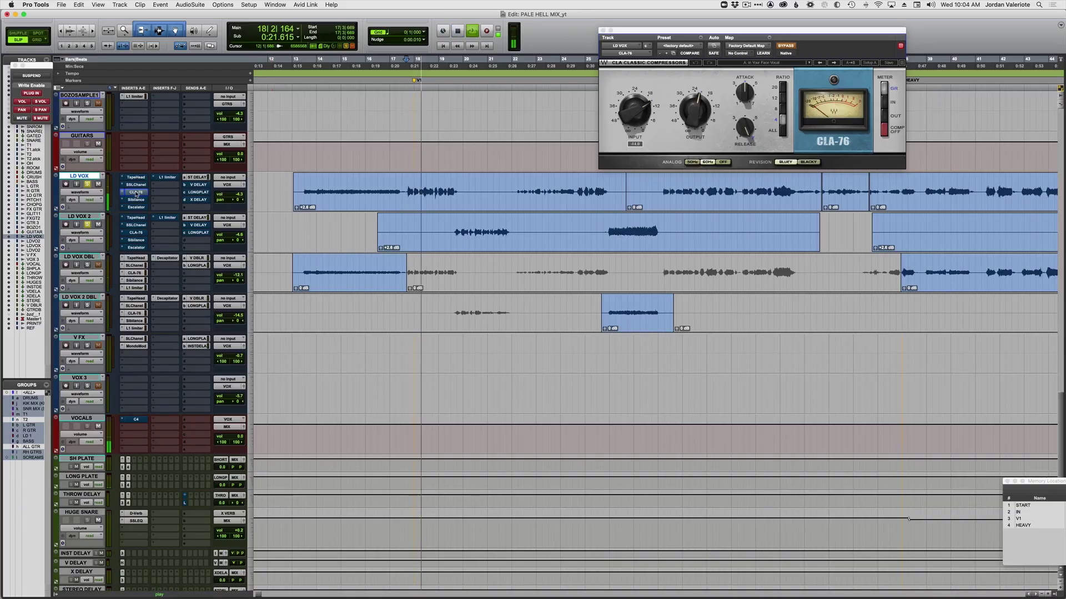
# - Re-enable the CLA-76 on LD VOX, stop playback, and close the compressor window
pyautogui.keyDown('super'); pyautogui.click(136, 192); pyautogui.keyUp('super')
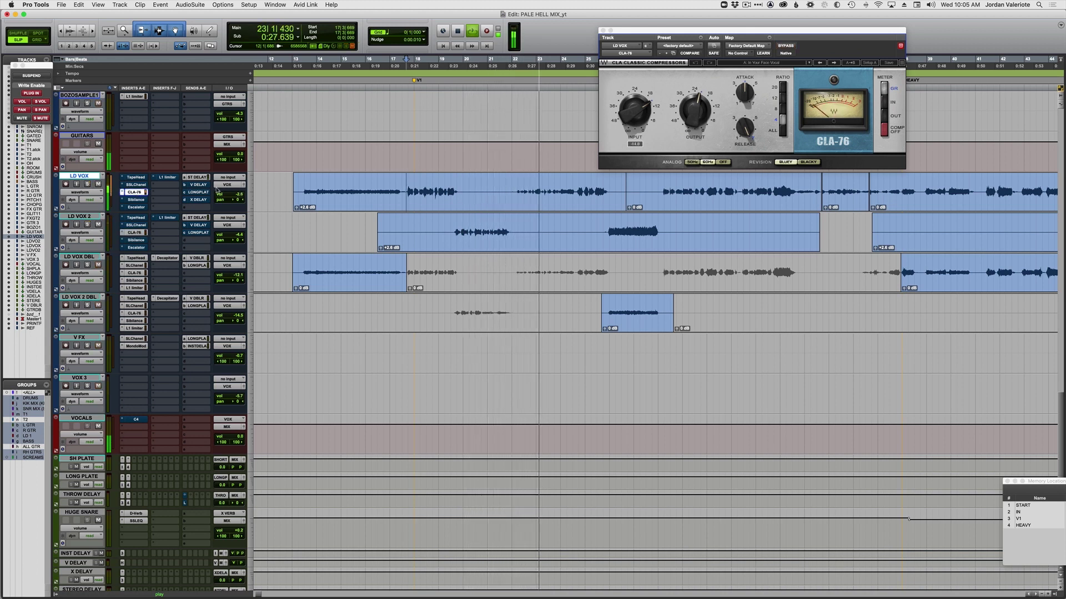
pyautogui.press('space')
pyautogui.click(138, 192)
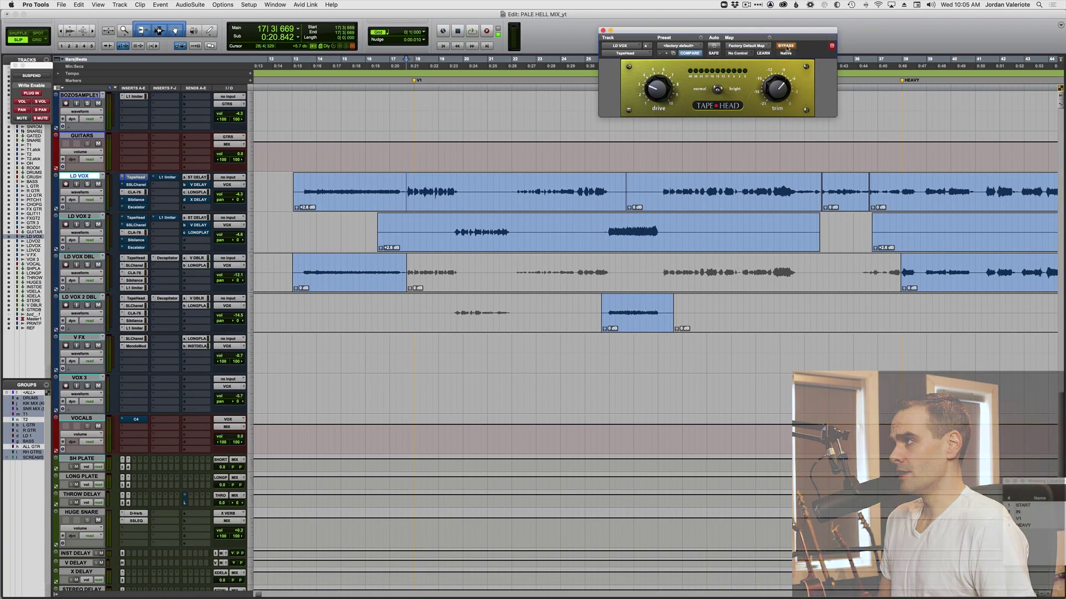
# - Play the vocal phrase and bypass the TapeHead plugin on LD VOX to compare
pyautogui.press('space')
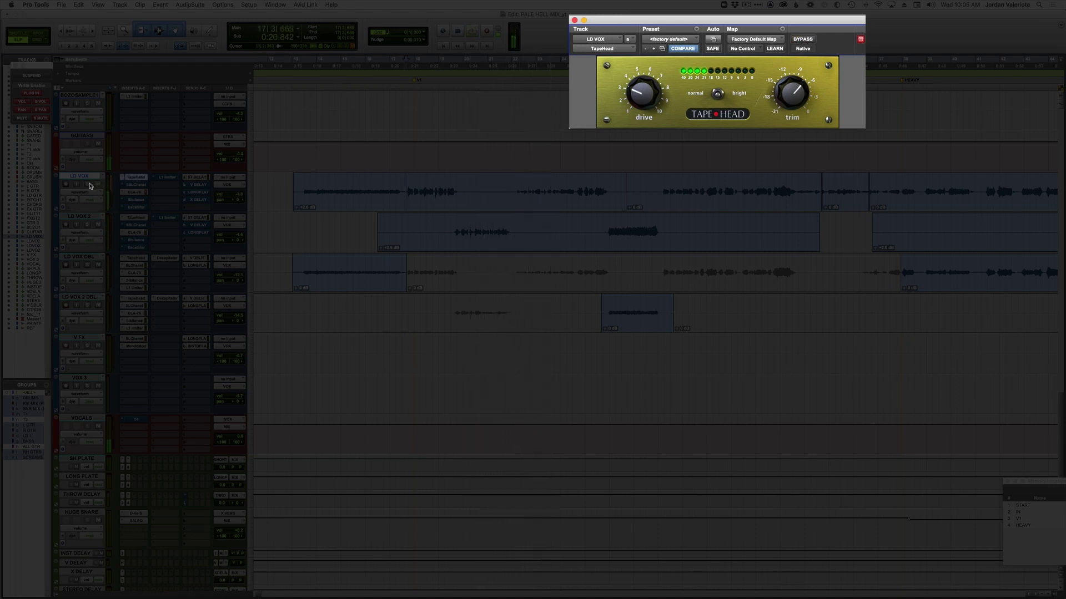
pyautogui.click(475, 91)
pyautogui.click(806, 41)
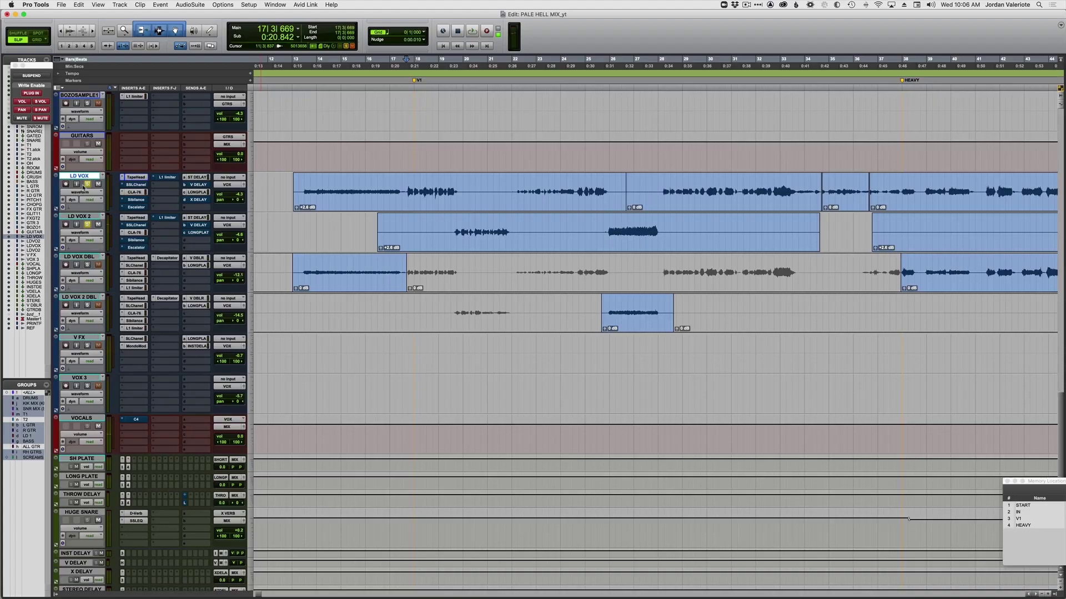
# - Open the SSL E-Channel on LD VOX and A/B it active versus bypassed during playback
pyautogui.click(135, 185)
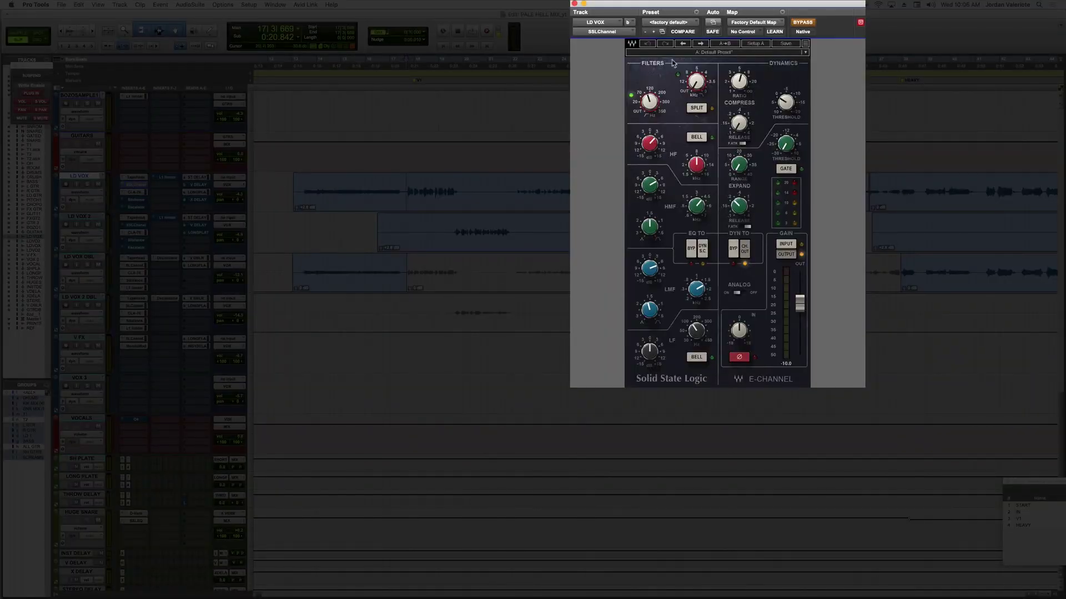
pyautogui.press('space')
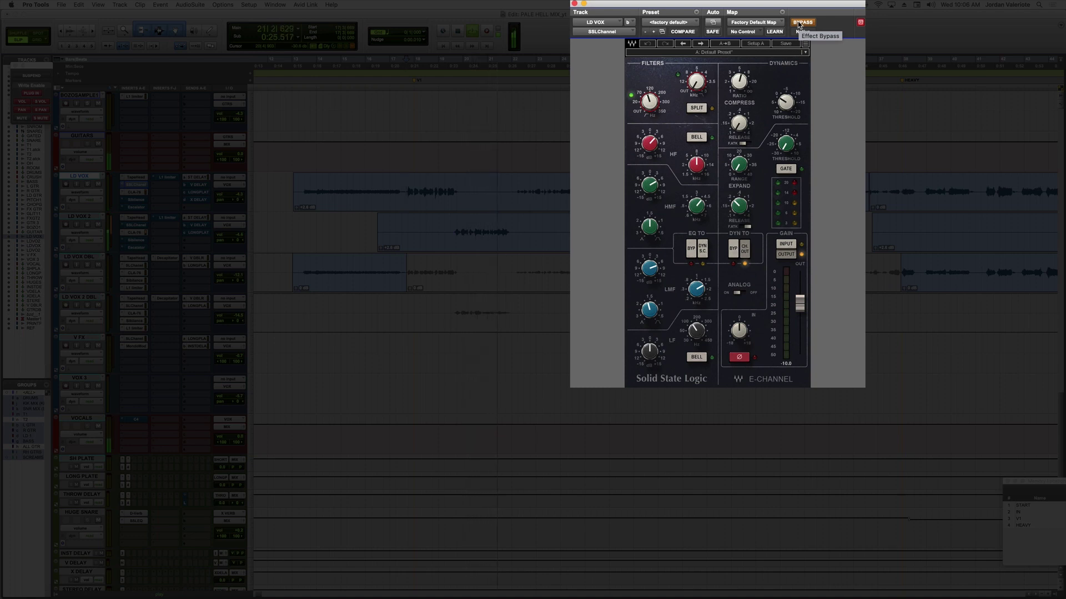
pyautogui.click(801, 23)
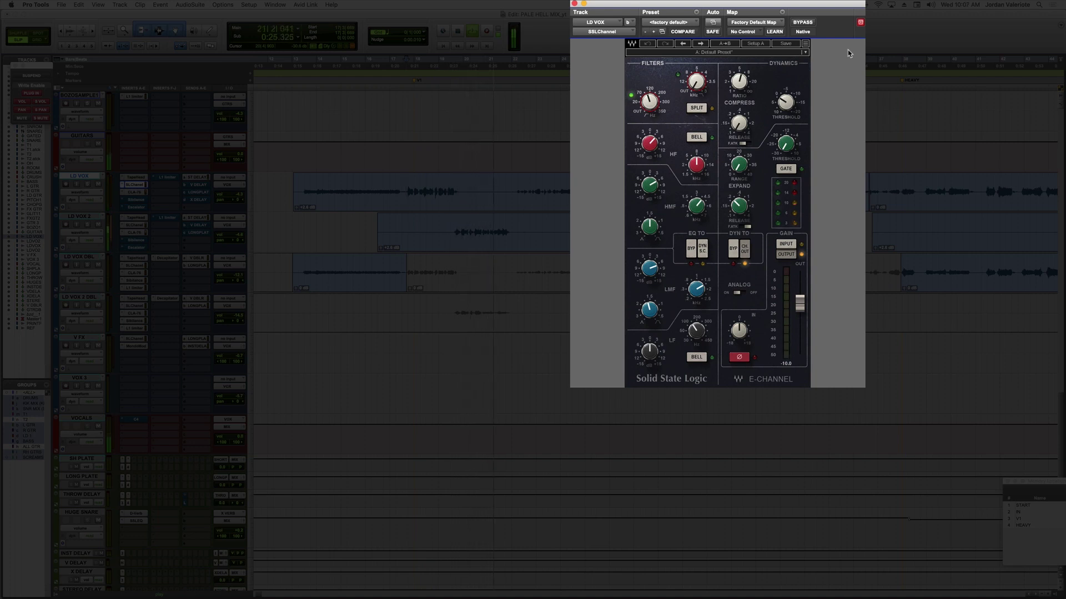
pyautogui.click(801, 24)
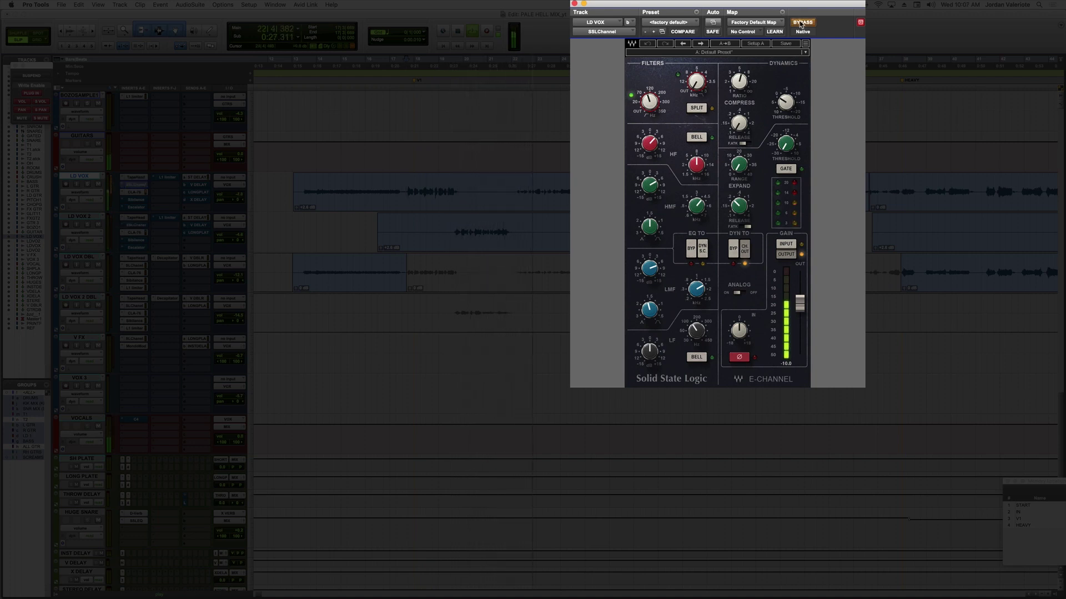
pyautogui.click(800, 23)
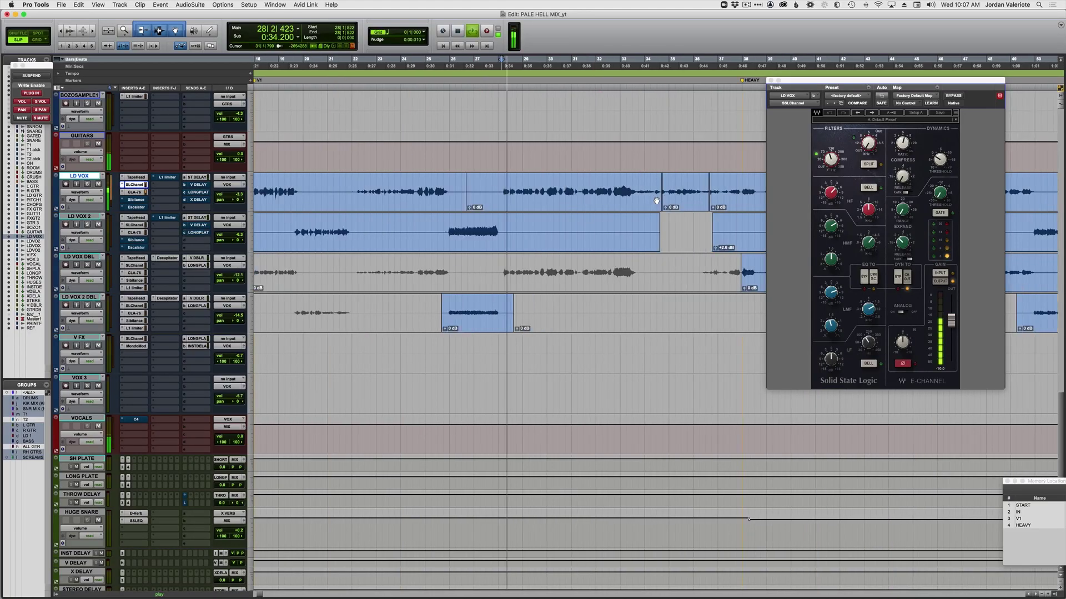
# - Keep A/B-ing the SSL E-Channel on and bypassed over several replays of the vocal
pyautogui.click(953, 95)
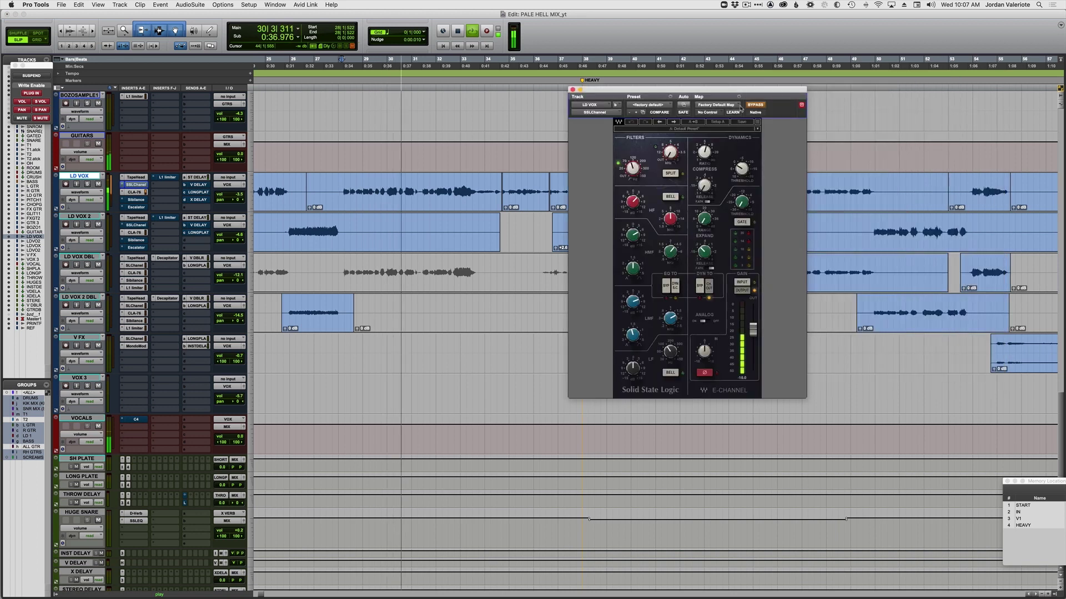
pyautogui.click(754, 105)
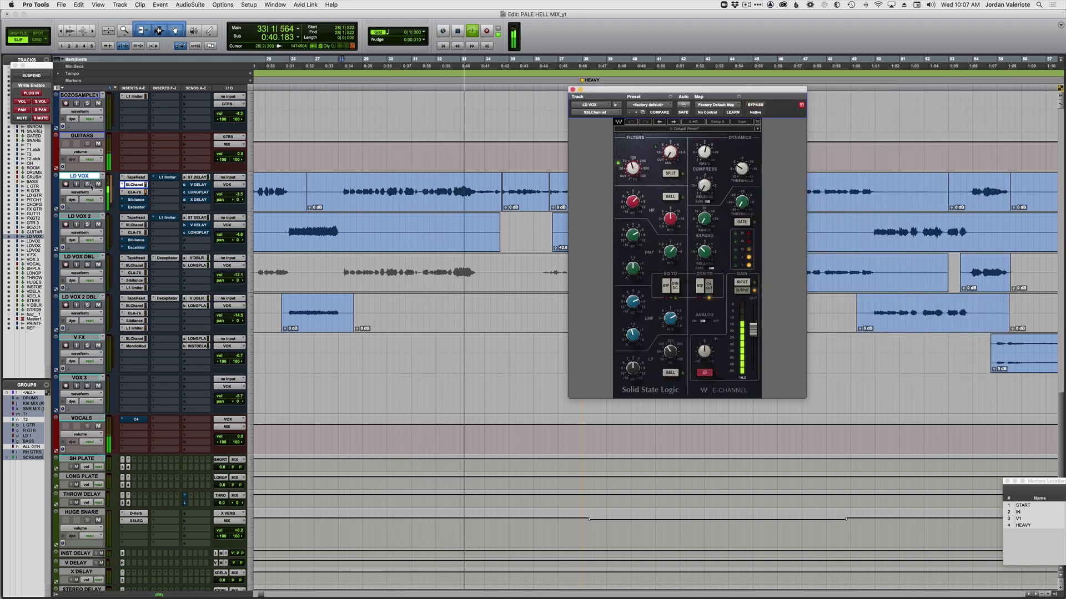
pyautogui.press('space')
pyautogui.click(430, 147)
pyautogui.click(754, 104)
pyautogui.press('space')
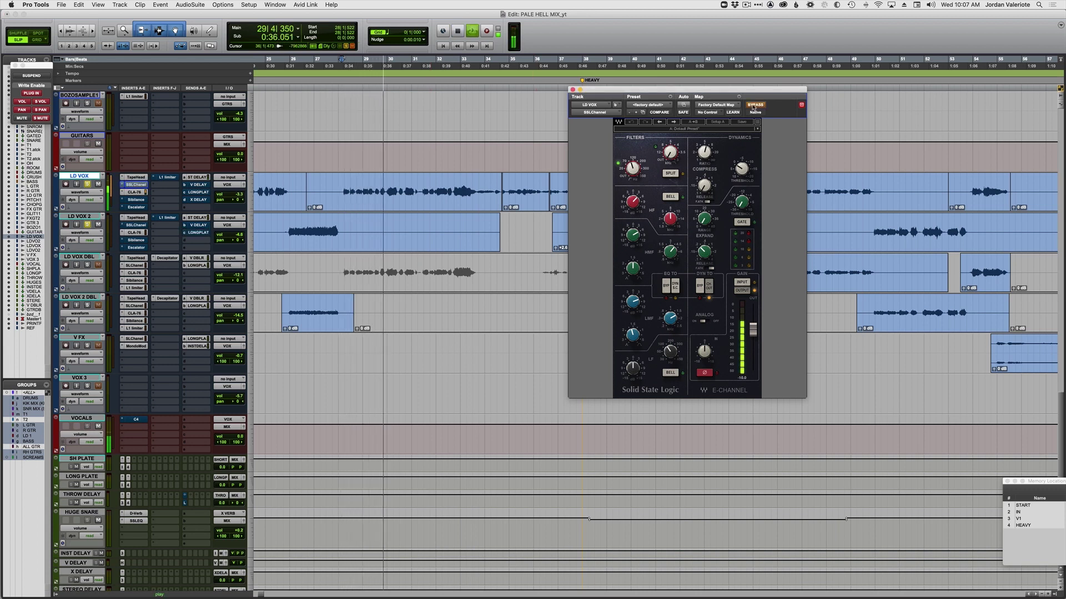
pyautogui.click(753, 104)
pyautogui.press('space')
pyautogui.press('space')
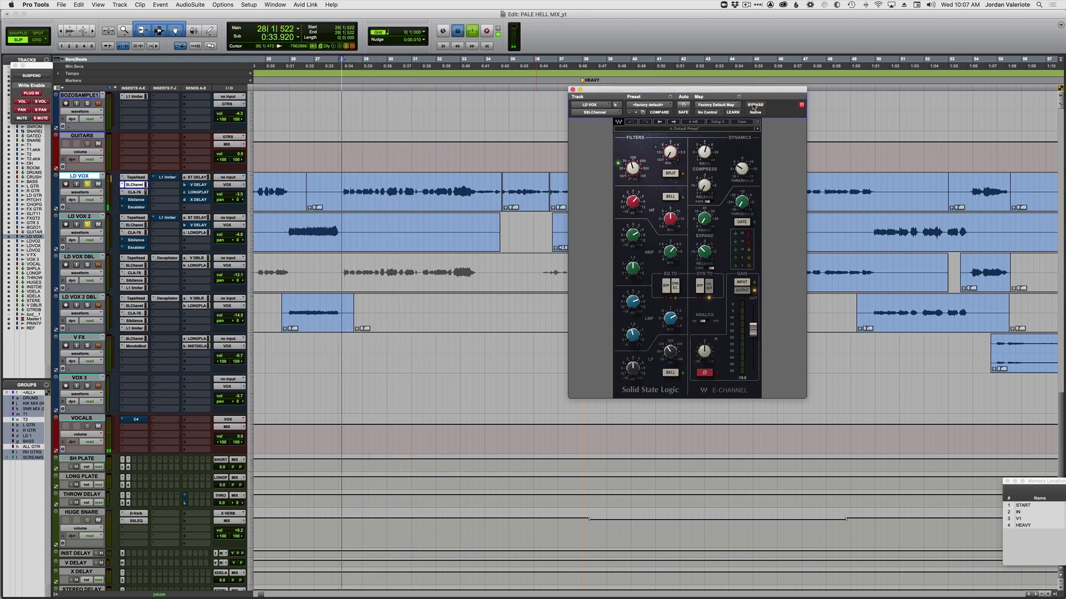
pyautogui.click(754, 105)
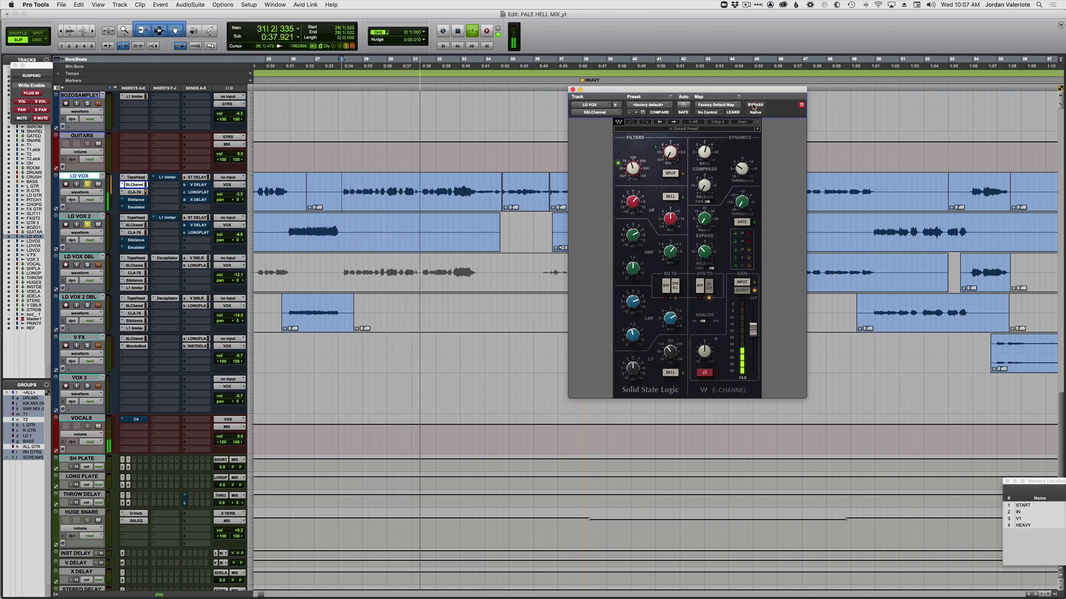
pyautogui.click(754, 104)
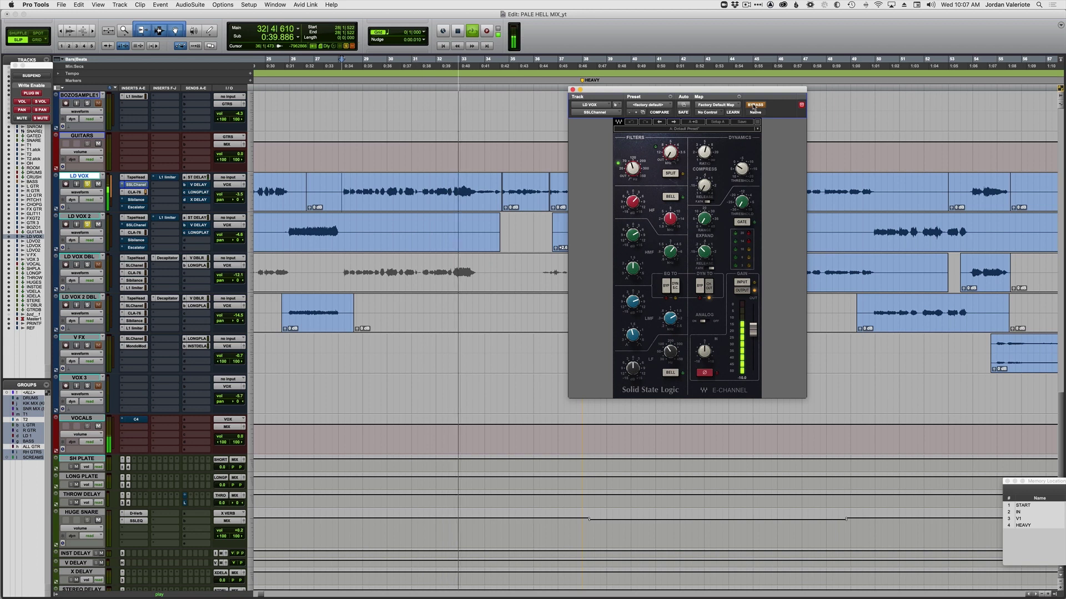
pyautogui.press('space')
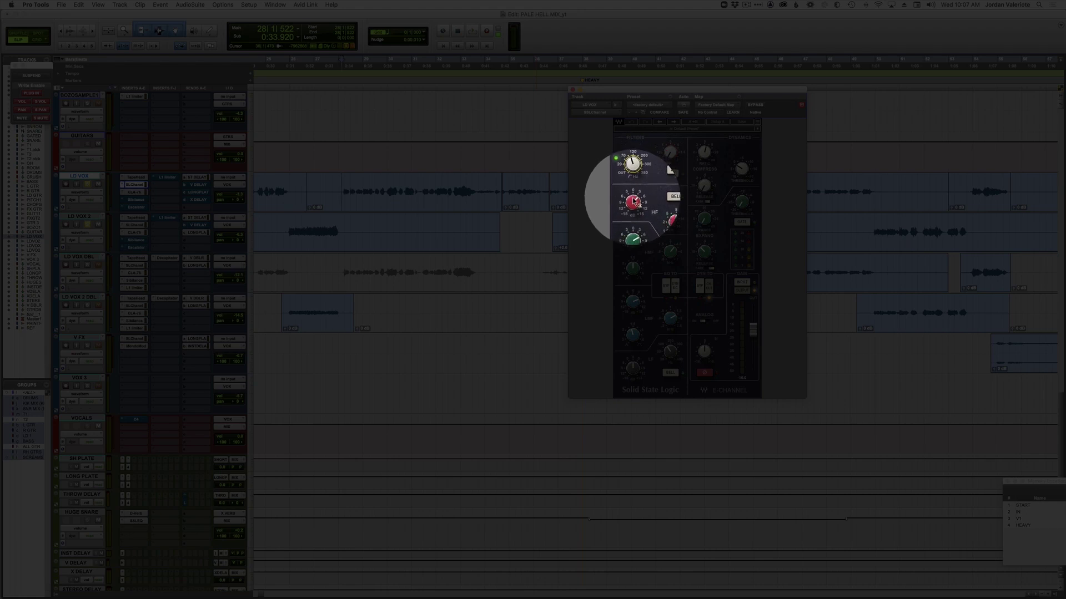
# - Nudge the SSL HMF gain up to brighten the LD VOX high mids
pyautogui.moveTo(634, 201)
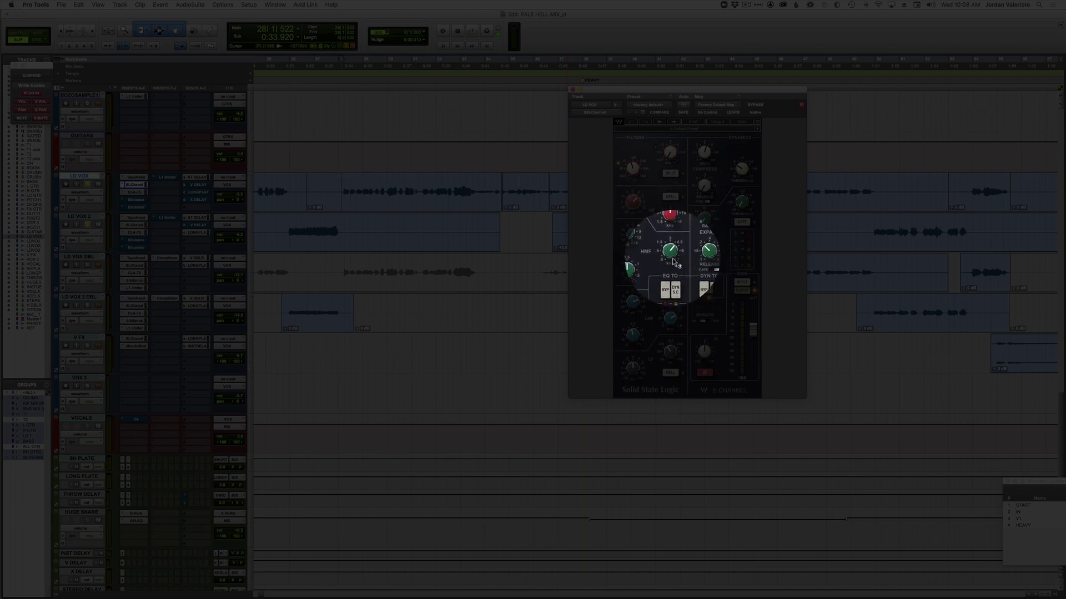
pyautogui.moveTo(673, 261); pyautogui.dragTo(672, 257)
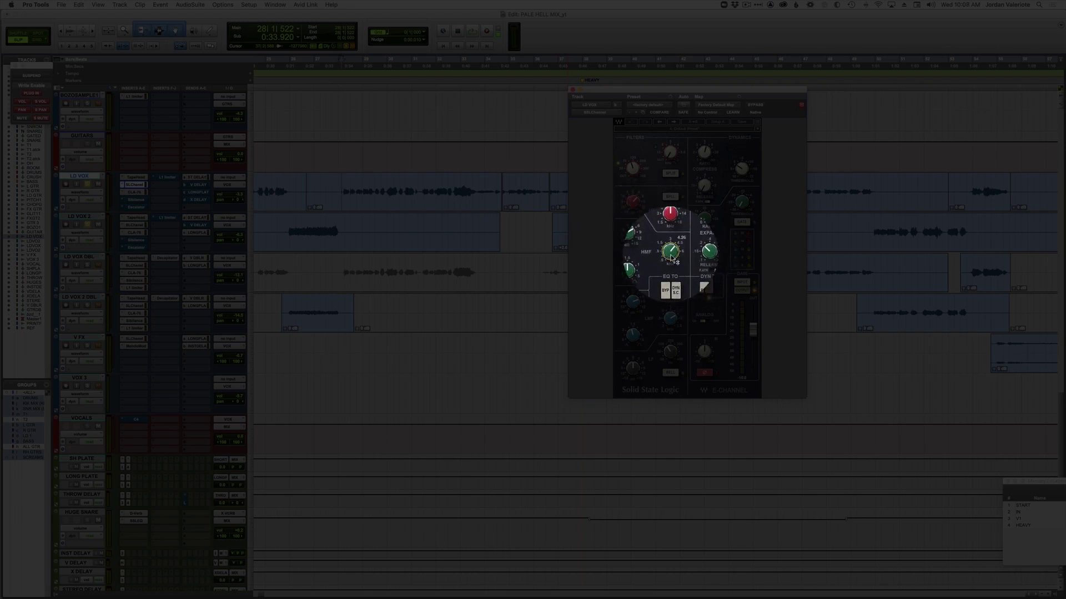
pyautogui.moveTo(636, 238)
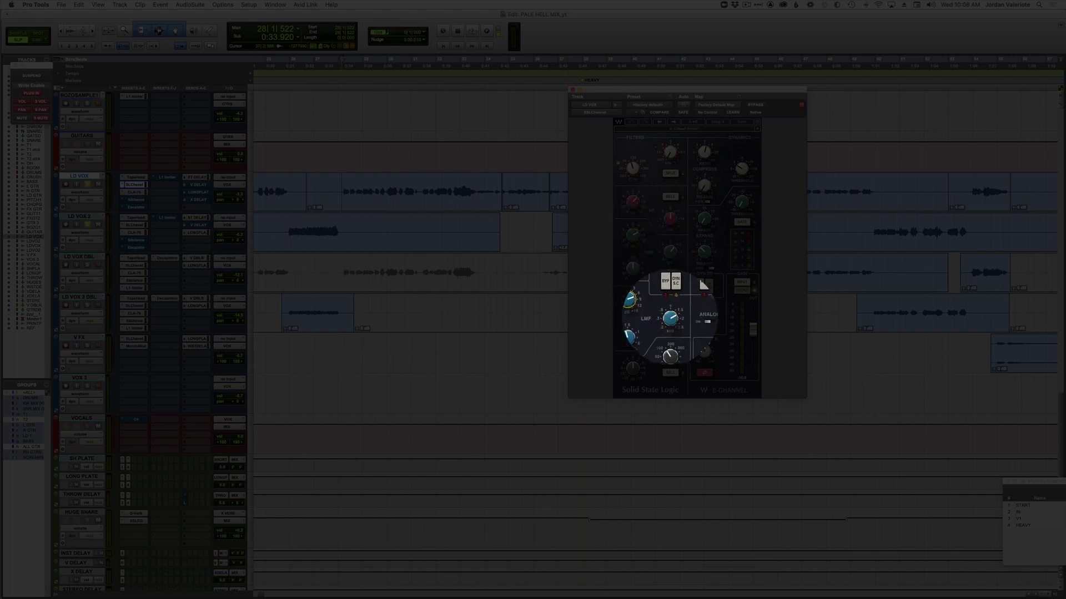
pyautogui.moveTo(656, 313)
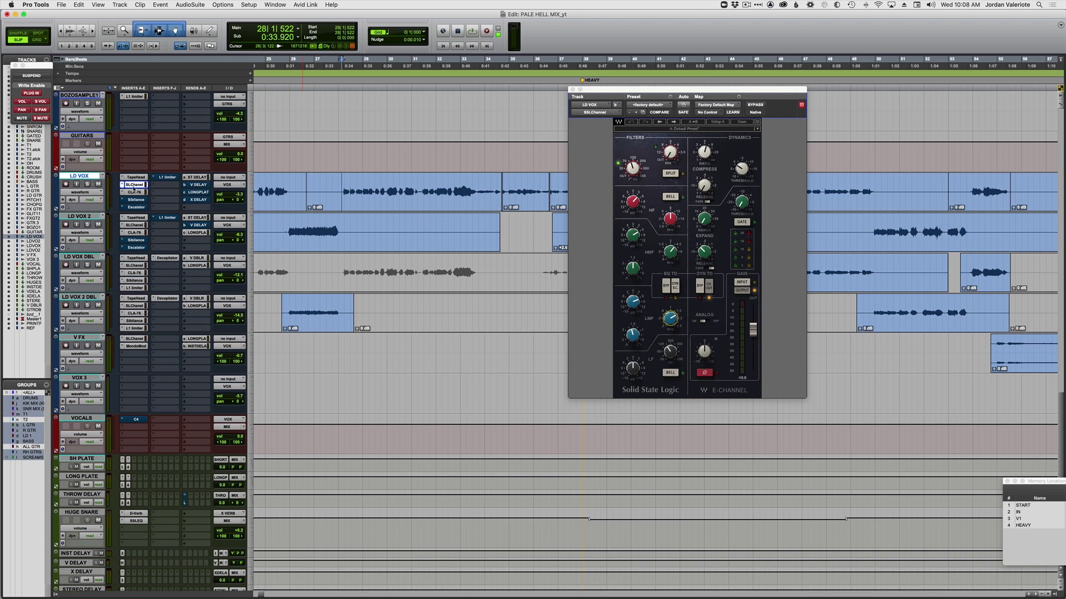
pyautogui.press('super+e')
pyautogui.press('space')
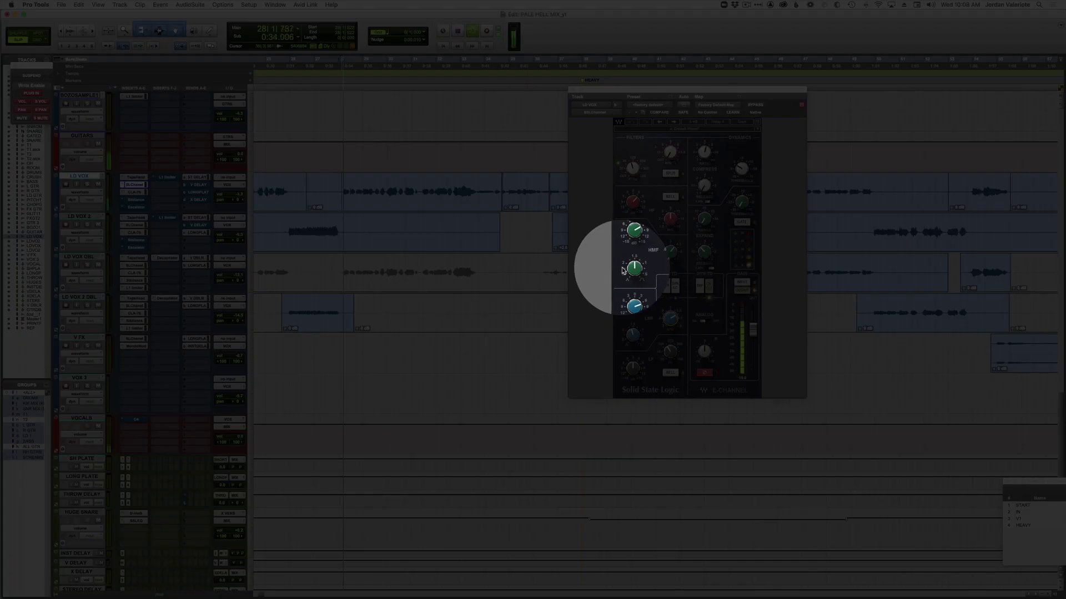
pyautogui.click(630, 123)
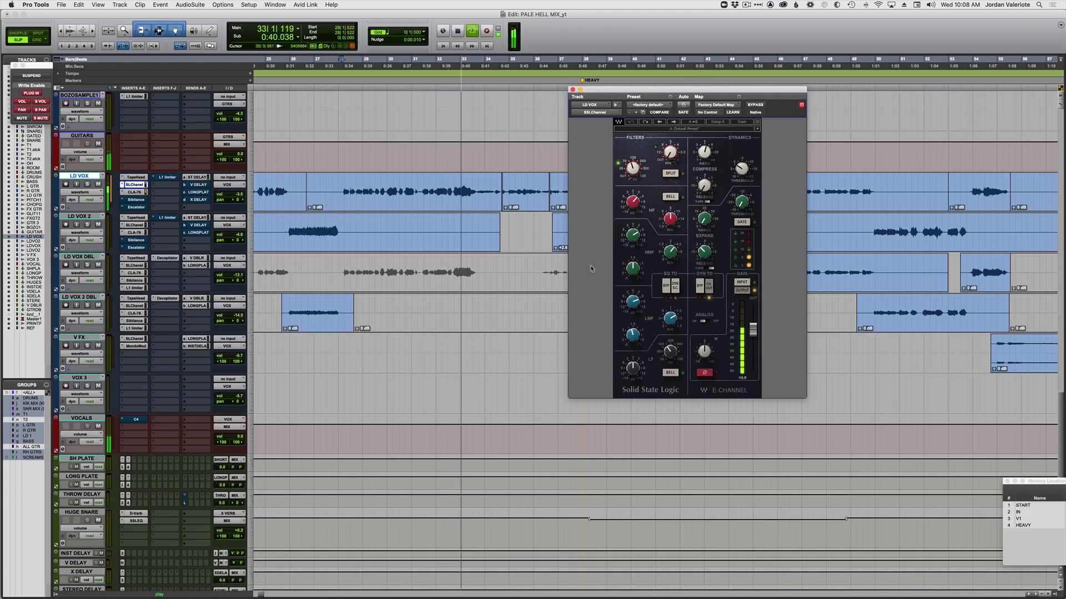
pyautogui.press('space')
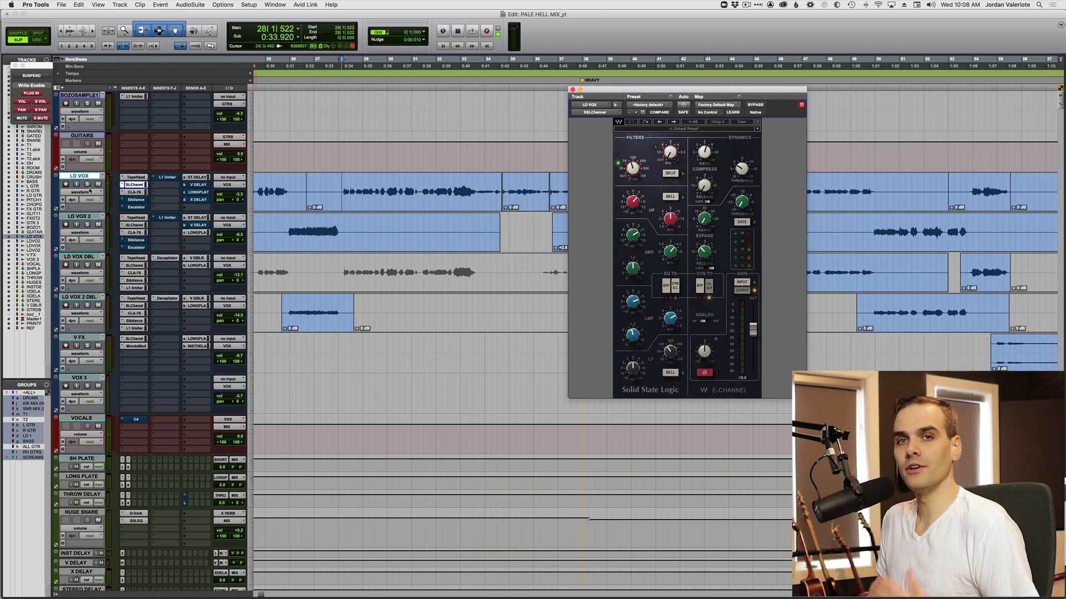
pyautogui.click(87, 224)
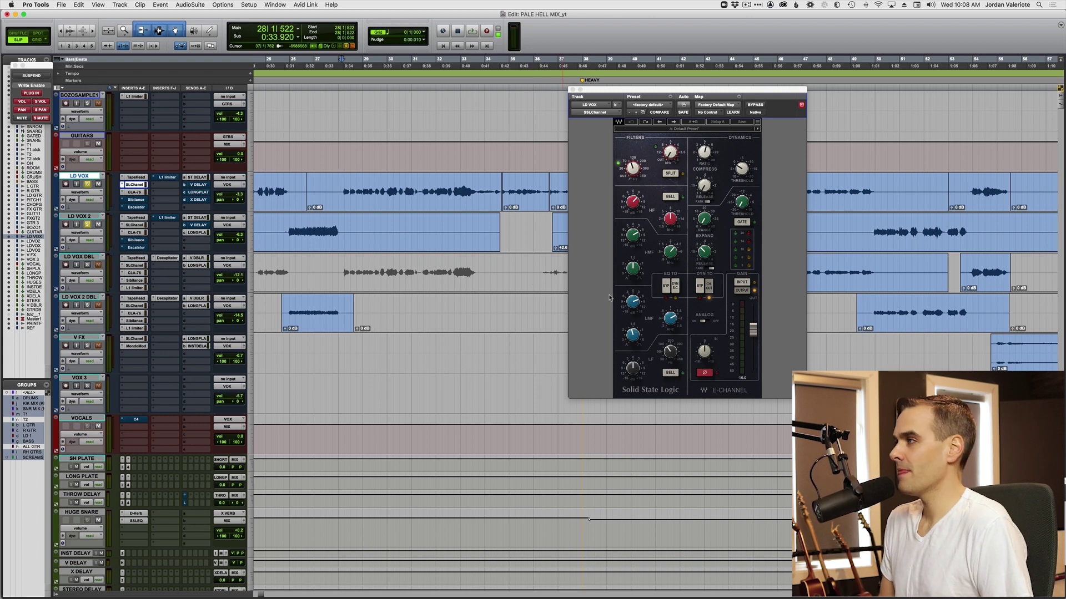
pyautogui.click(86, 224)
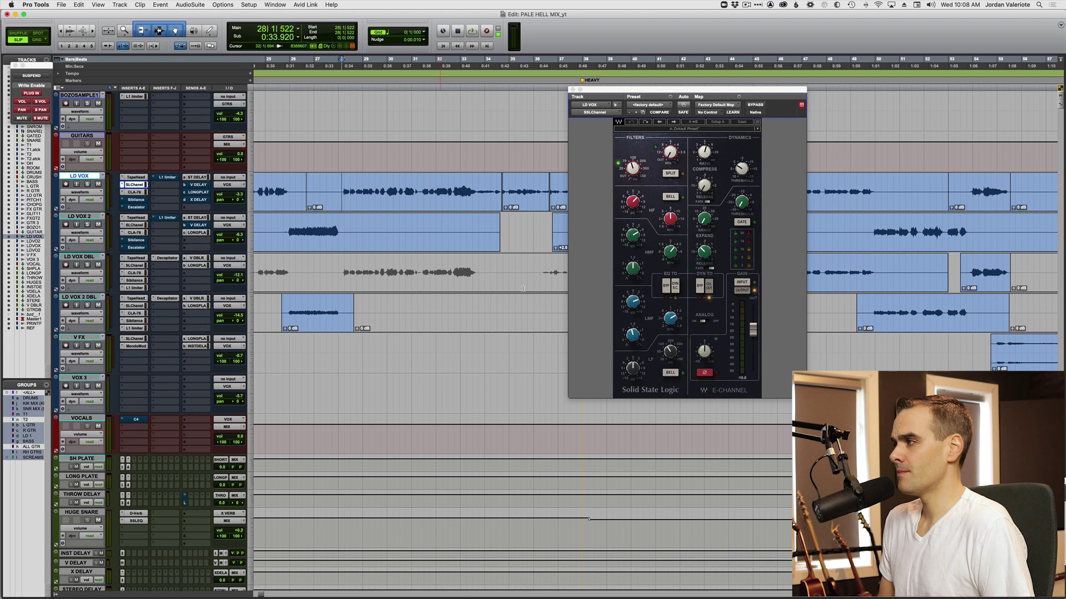
pyautogui.click(672, 322)
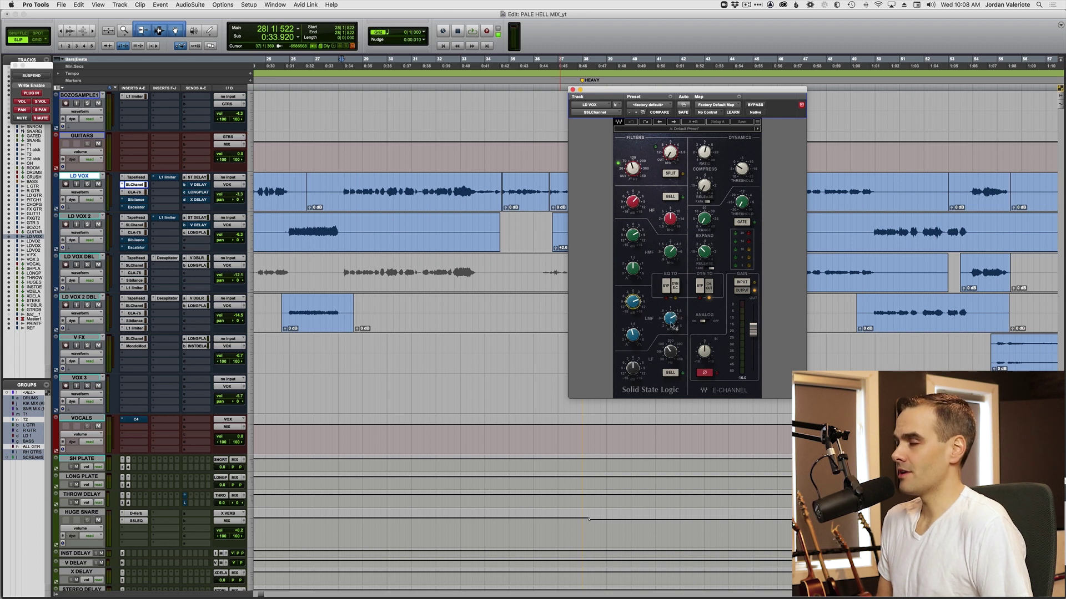
pyautogui.moveTo(674, 327)
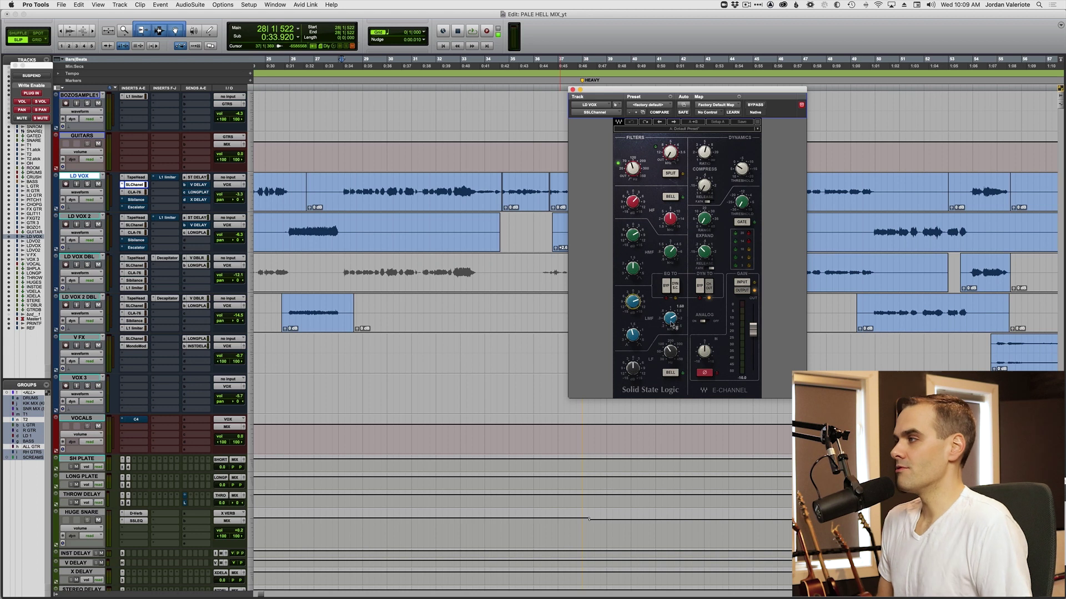
pyautogui.press('space')
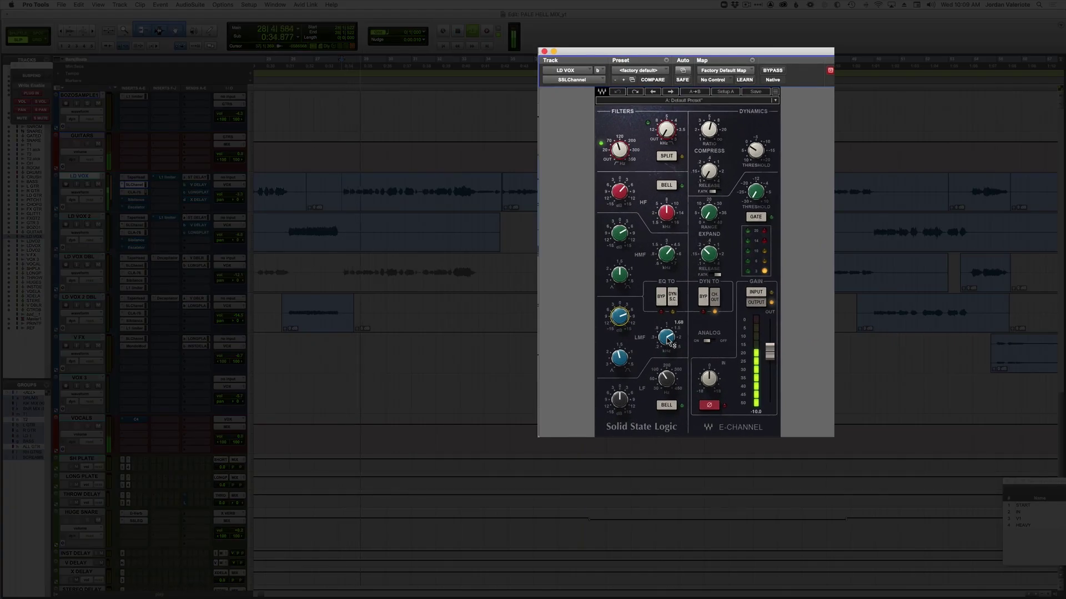
# - Sweep the SSL LMF frequency up and down between replays, settling around 1.72
pyautogui.moveTo(669, 341); pyautogui.dragTo(667, 355)
pyautogui.press('space')
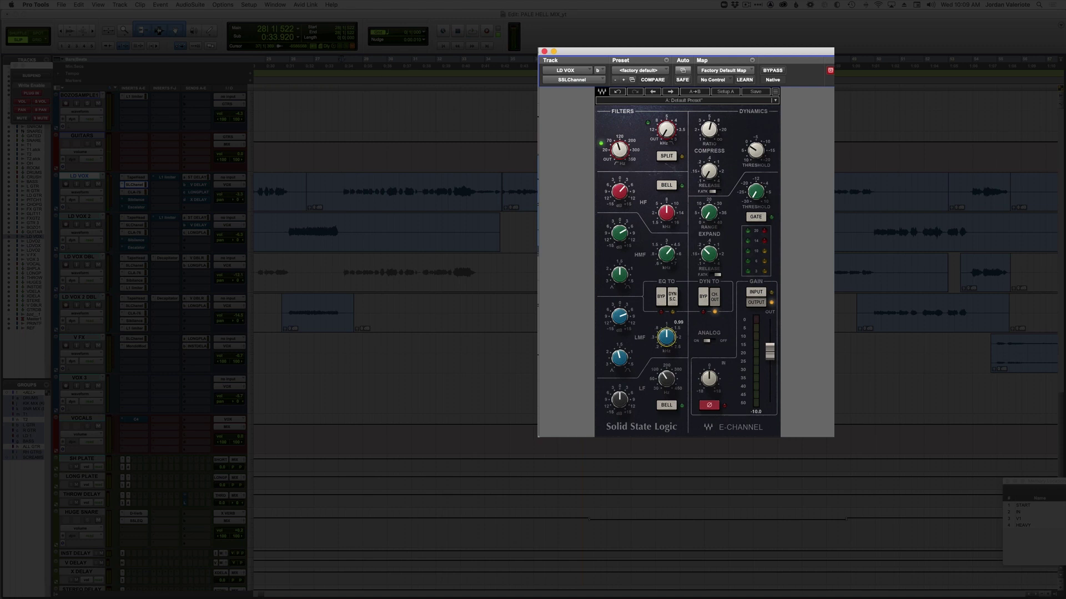
pyautogui.press('space')
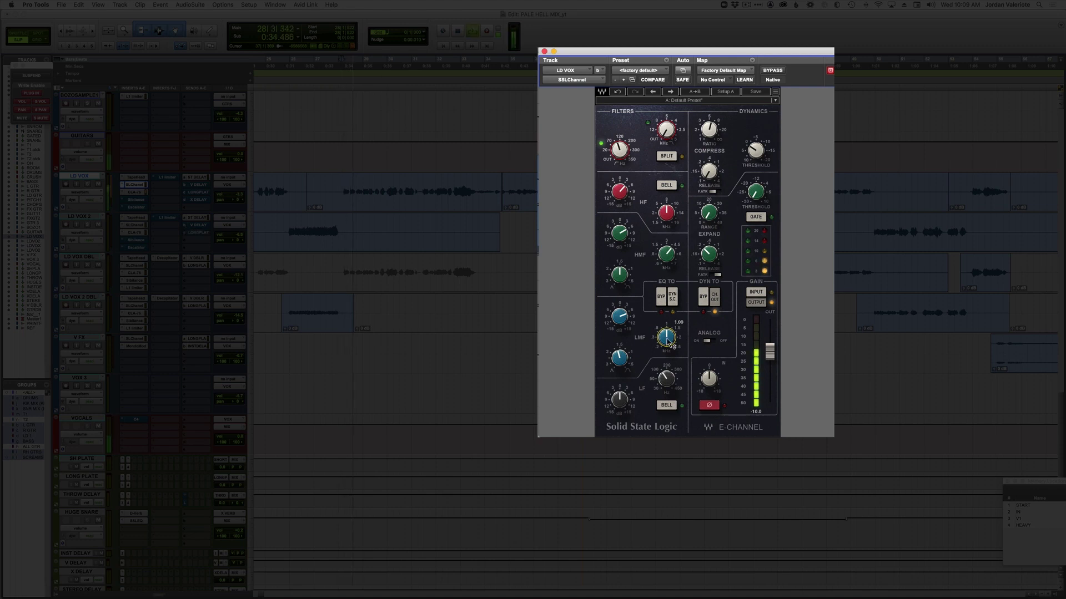
pyautogui.moveTo(667, 337); pyautogui.dragTo(667, 325)
pyautogui.press('space')
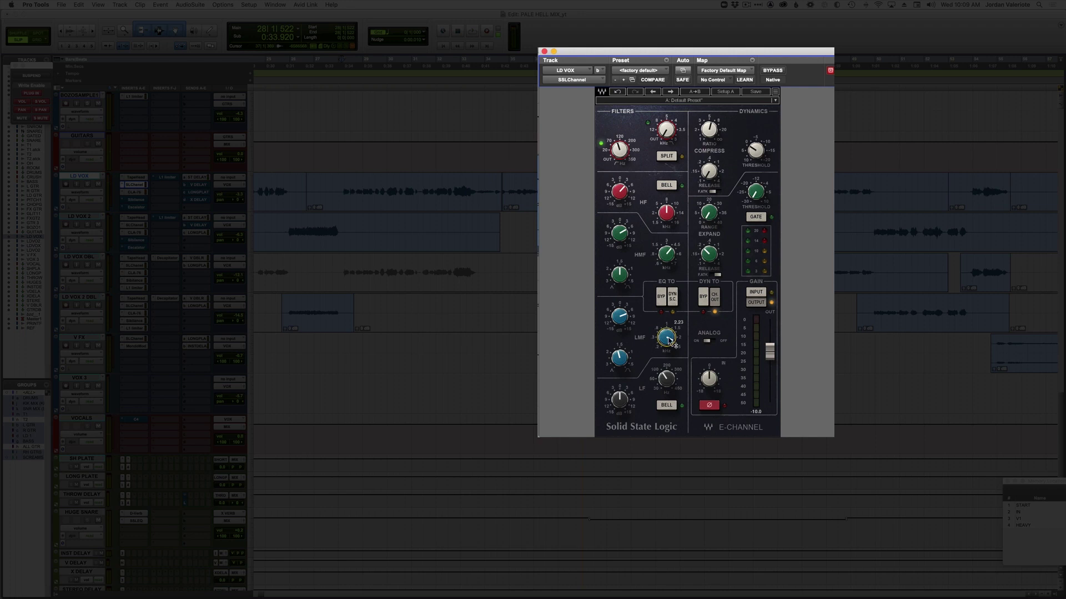
pyautogui.press('space')
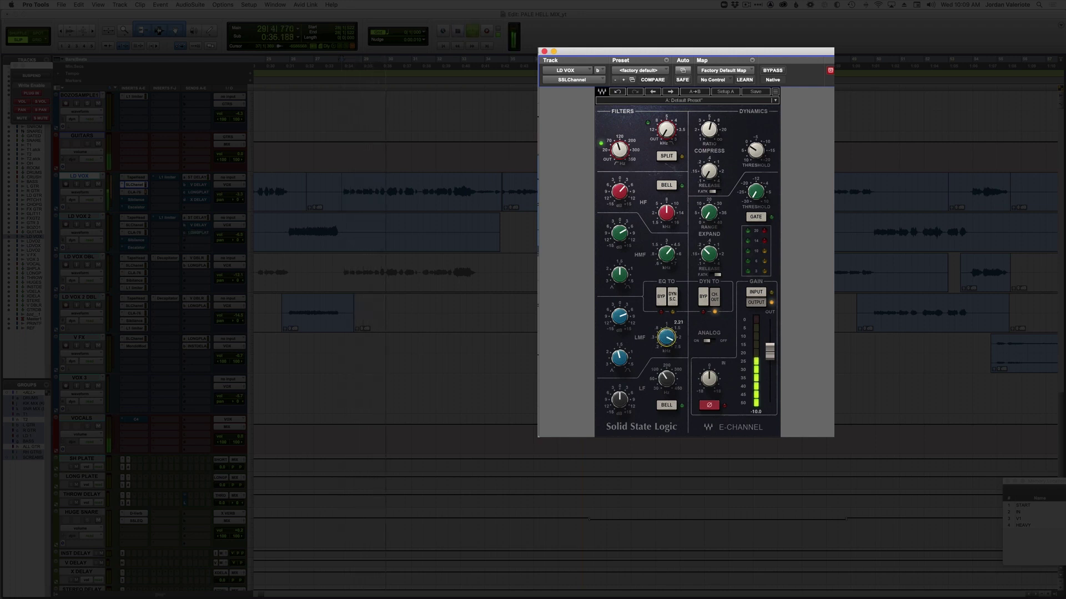
pyautogui.moveTo(667, 325); pyautogui.dragTo(667, 327)
pyautogui.press('space')
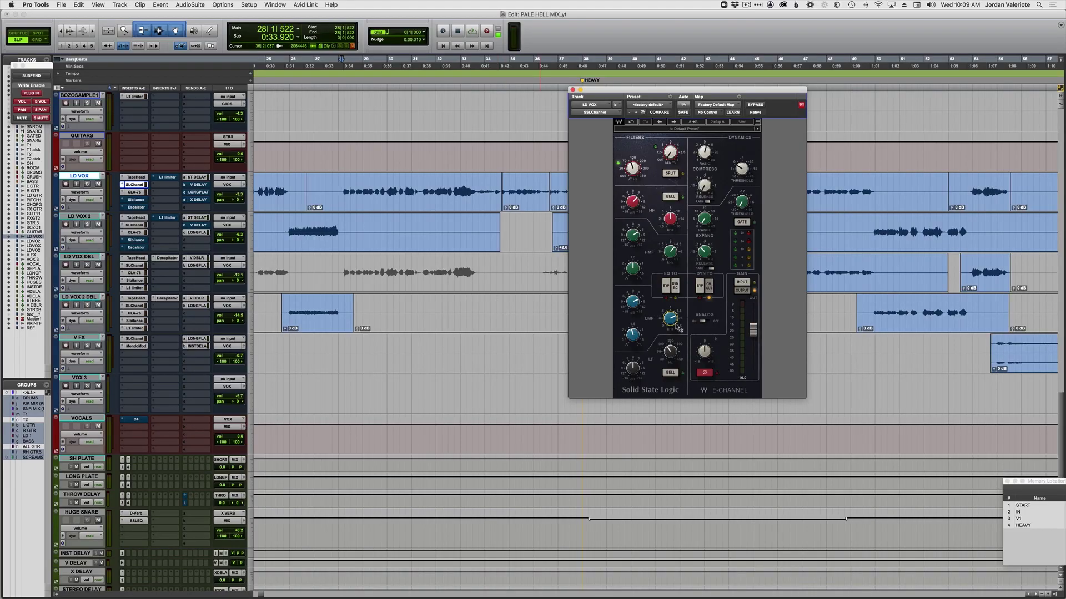
pyautogui.moveTo(671, 317)
pyautogui.press('space')
pyautogui.click(707, 161)
pyautogui.press('space')
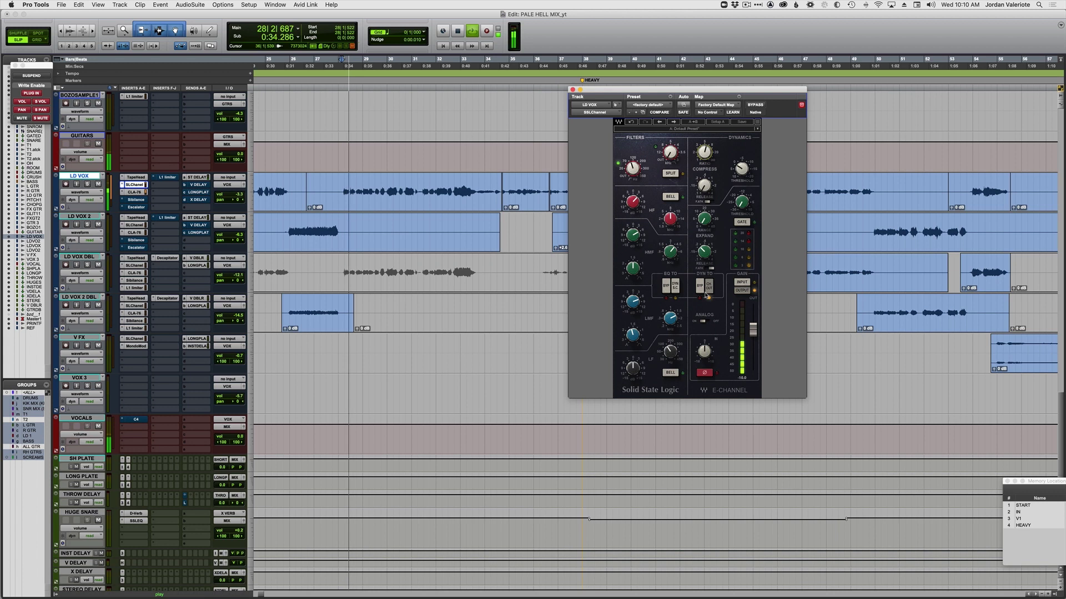
pyautogui.click(755, 105)
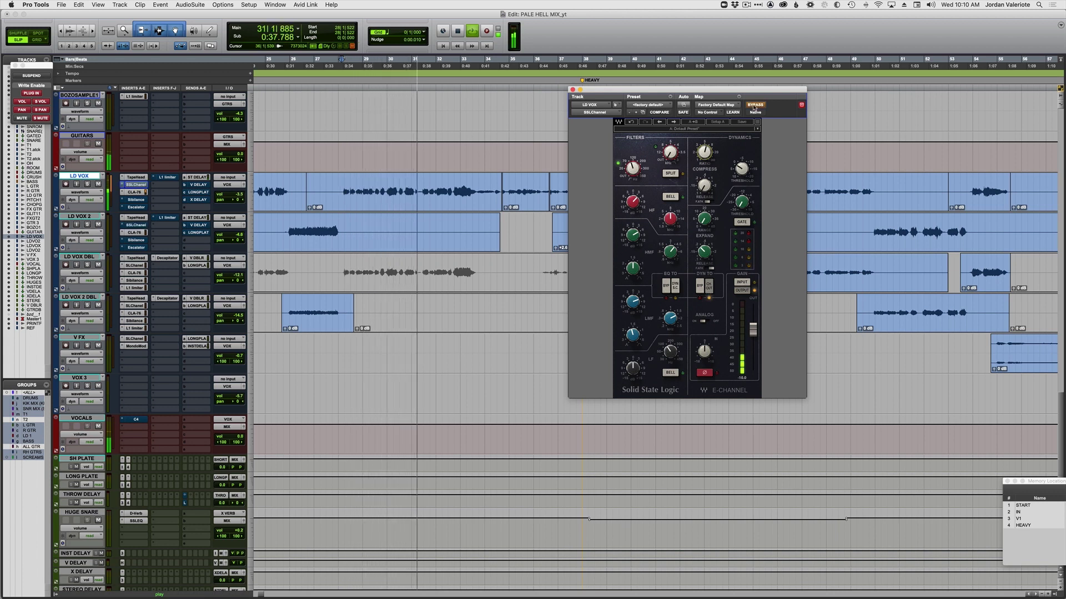
pyautogui.click(755, 105)
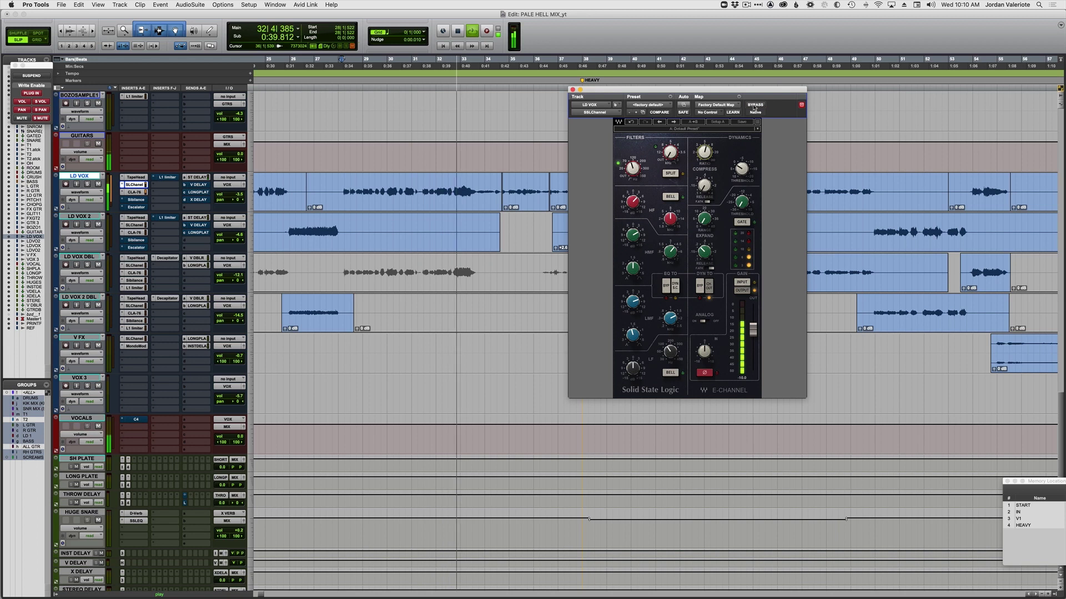
pyautogui.press('space')
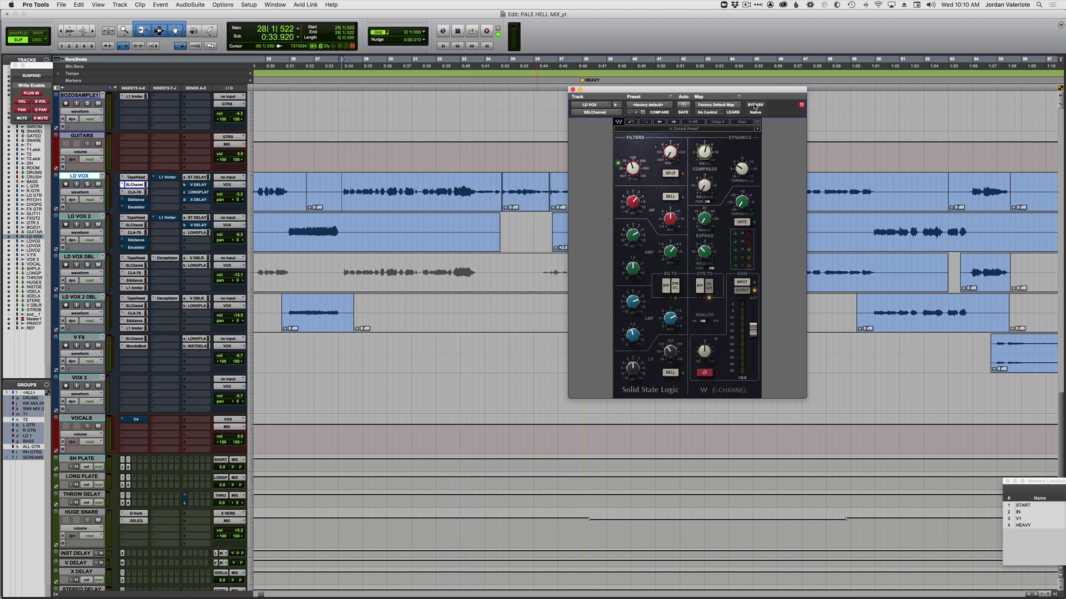
pyautogui.hotkey('shift', 's')
pyautogui.press('space')
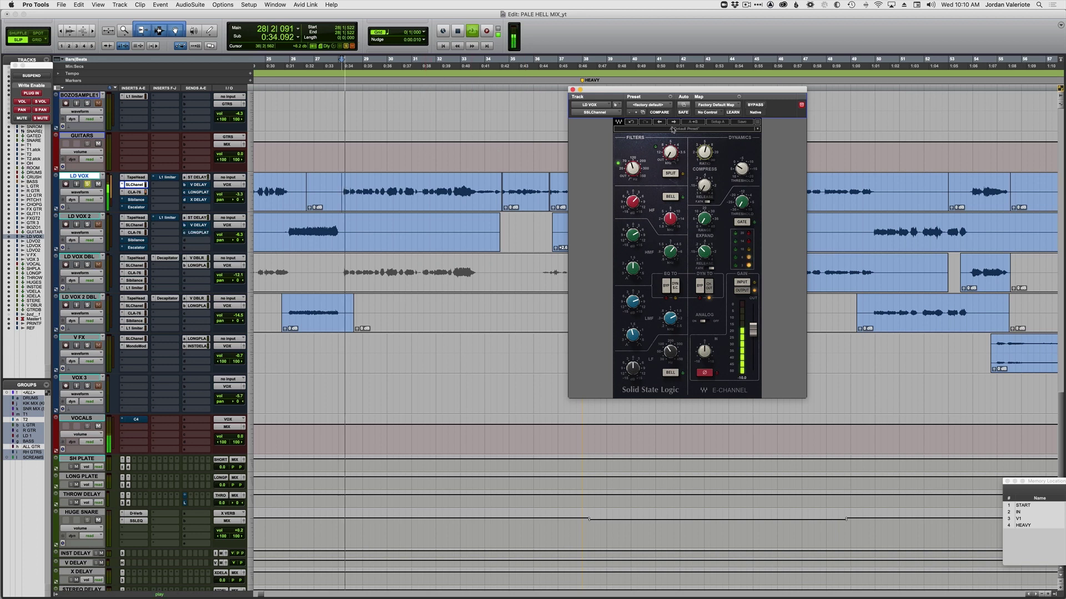
pyautogui.click(755, 105)
pyautogui.click(755, 105)
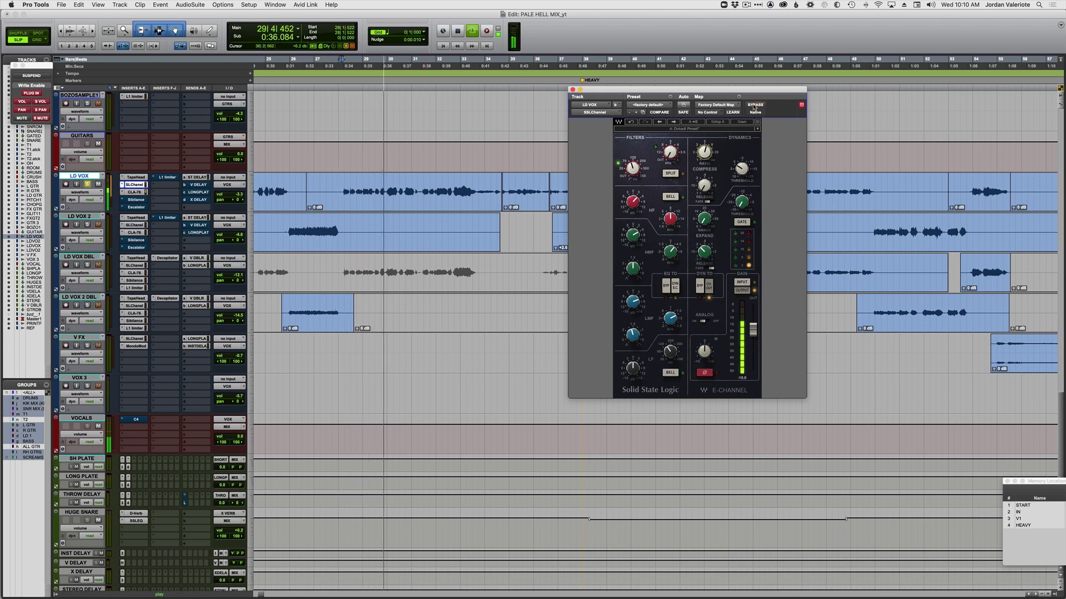
pyautogui.press('space')
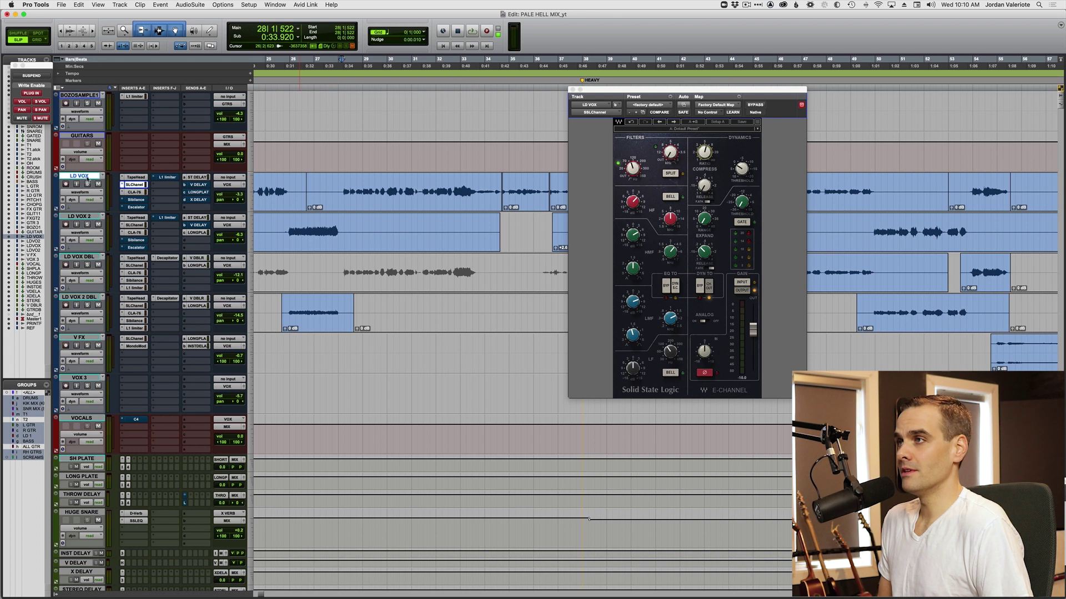
# - Raise the SSL low-frequency EQ on LD VOX from 131 to 175, then bring up the CLA-76
pyautogui.click(134, 185)
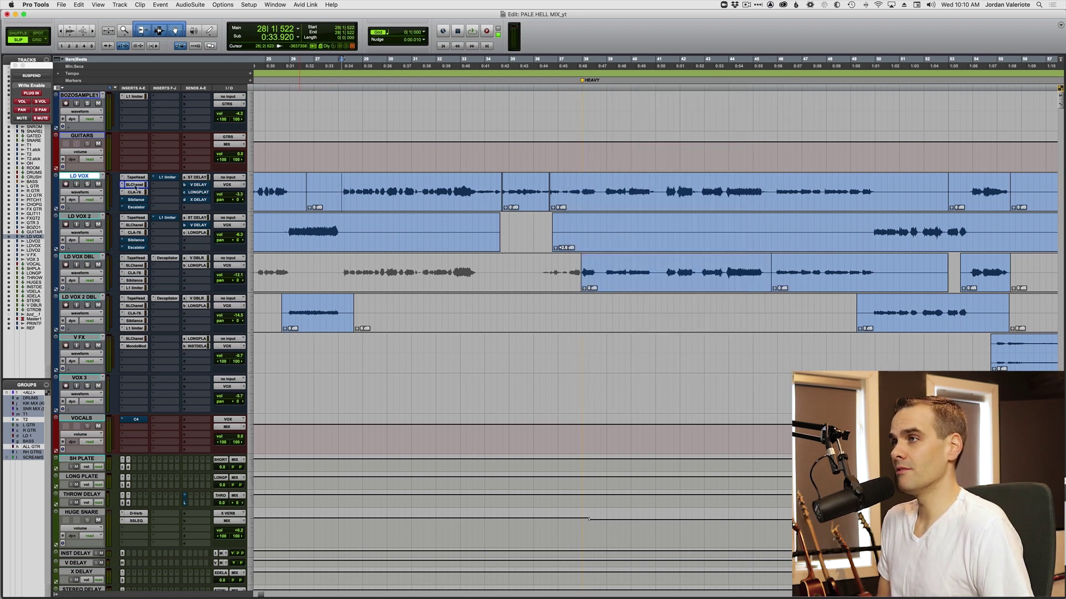
pyautogui.click(135, 186)
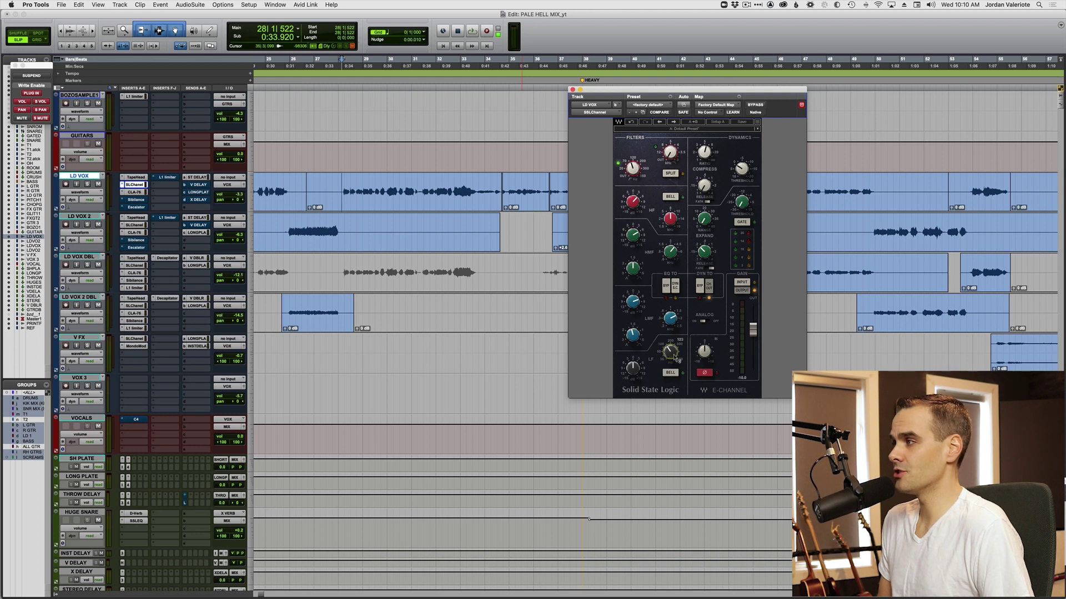
pyautogui.moveTo(678, 358); pyautogui.dragTo(678, 349)
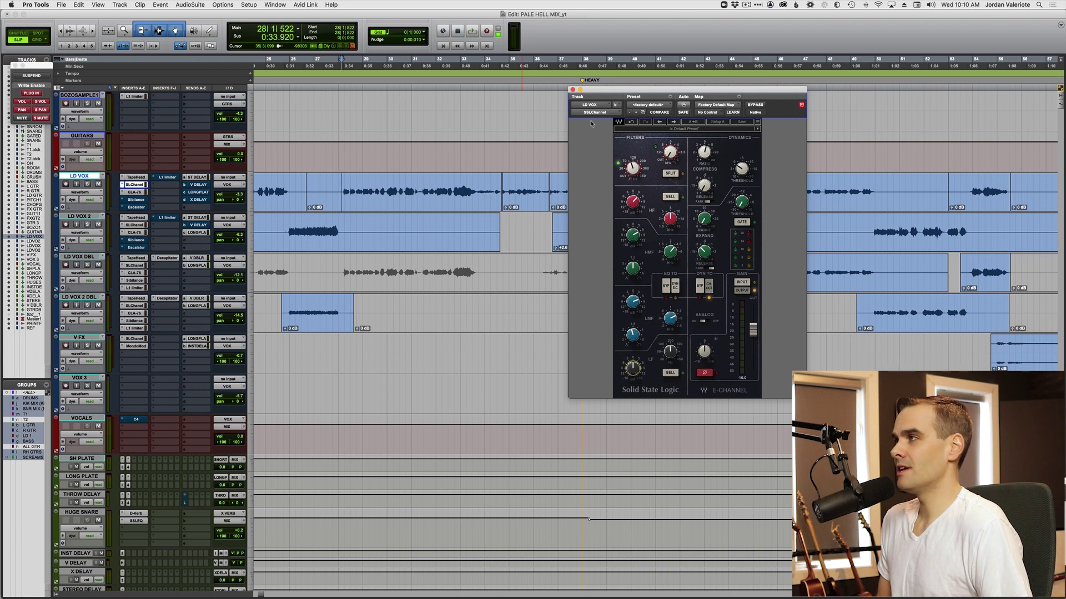
pyautogui.click(573, 90)
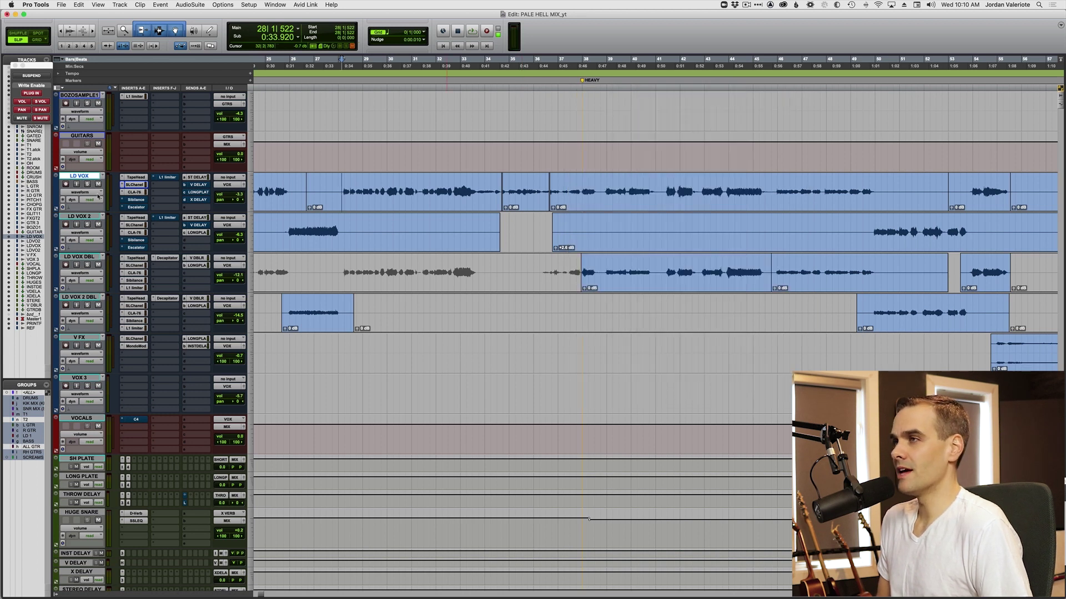
pyautogui.click(133, 192)
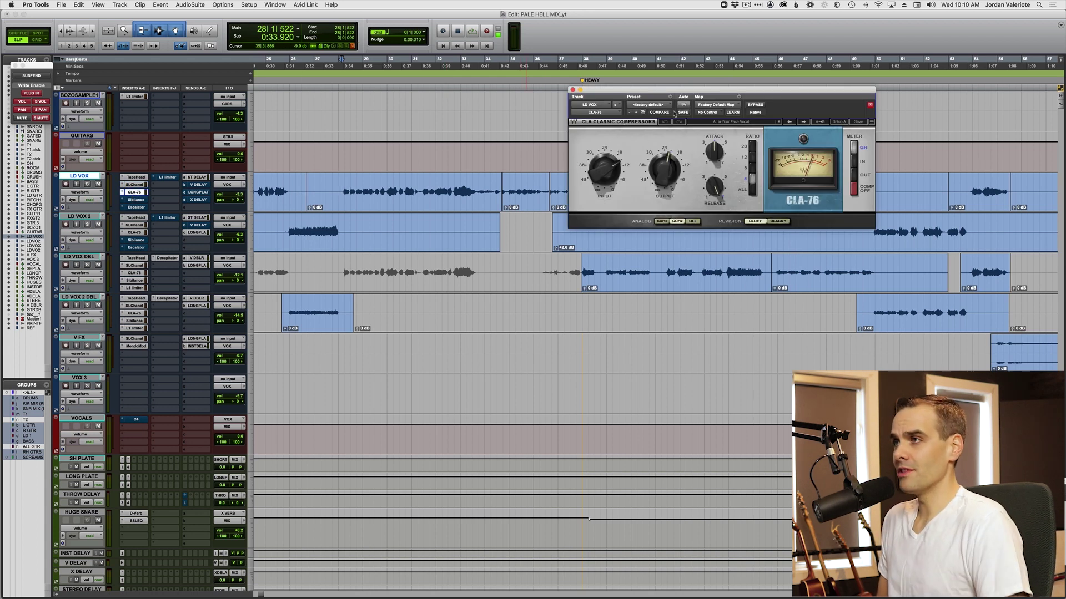
pyautogui.press('space')
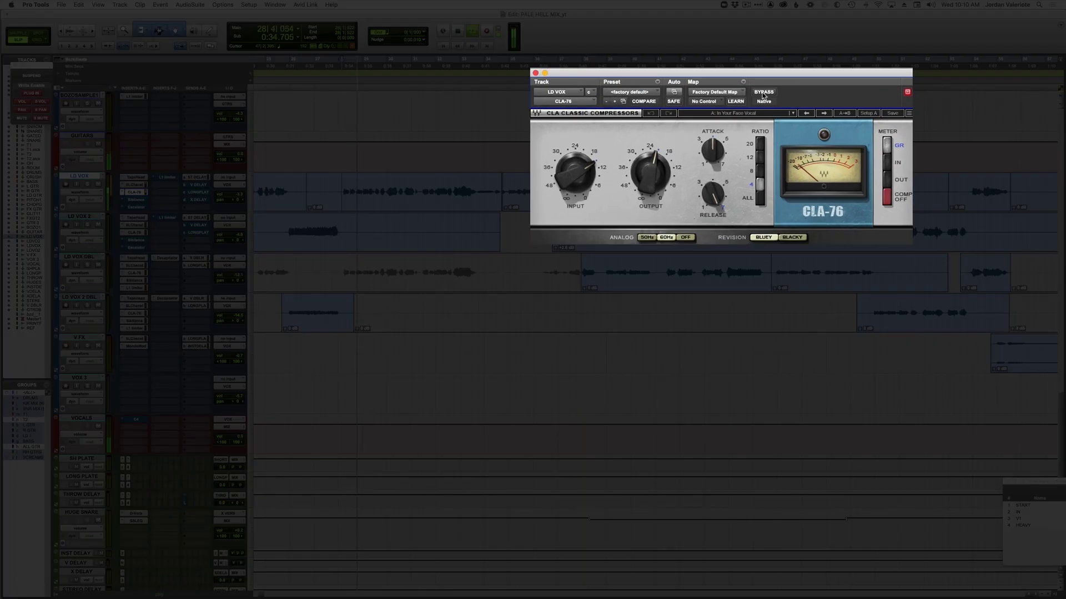
pyautogui.click(762, 93)
pyautogui.click(762, 93)
pyautogui.click(87, 187)
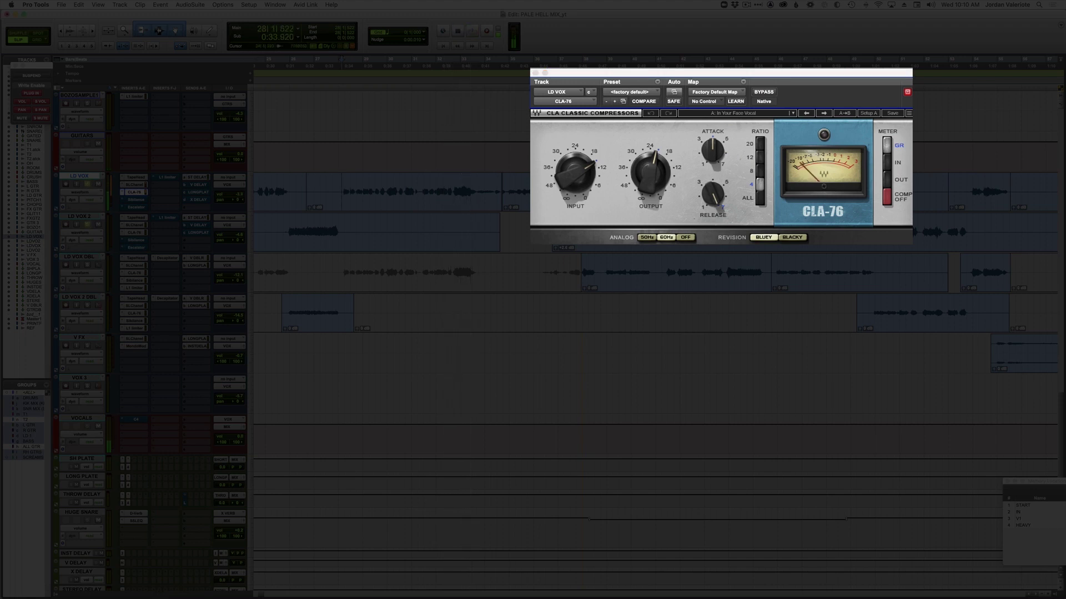
pyautogui.click(773, 93)
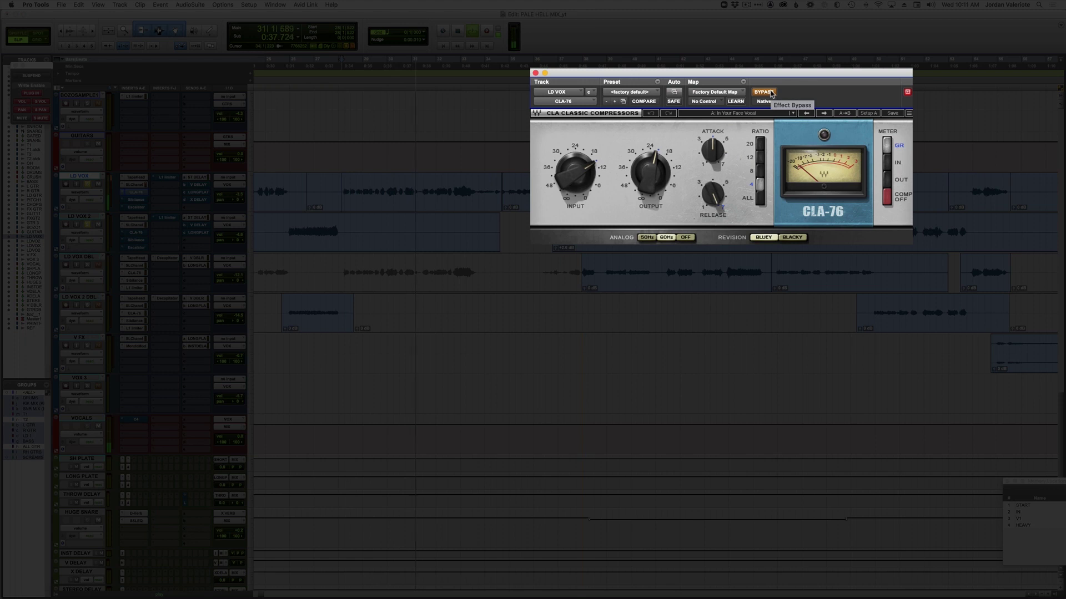
pyautogui.click(772, 94)
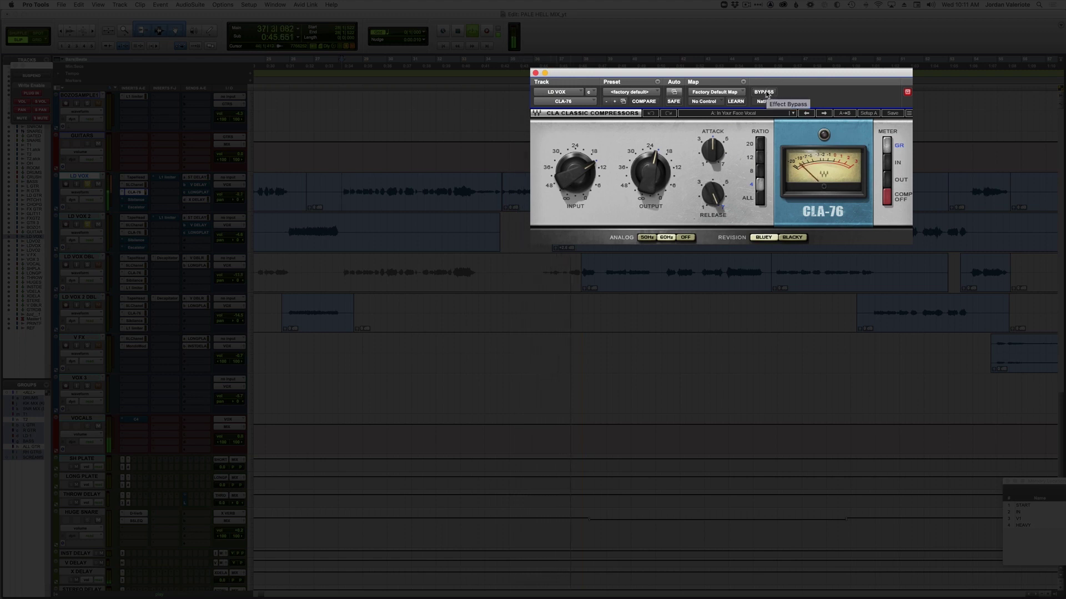
pyautogui.click(89, 187)
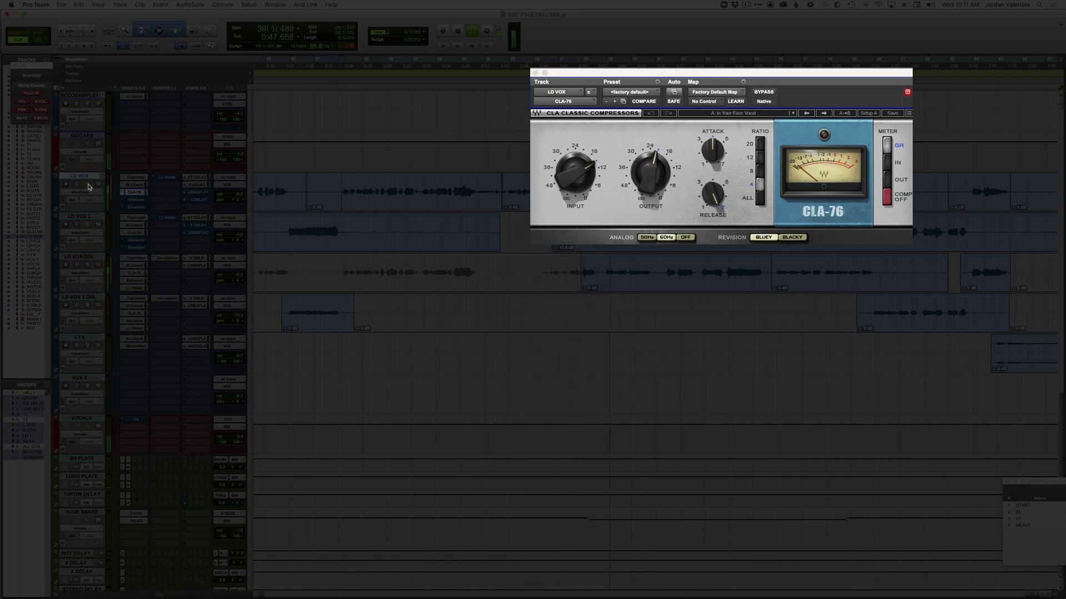
pyautogui.click(764, 93)
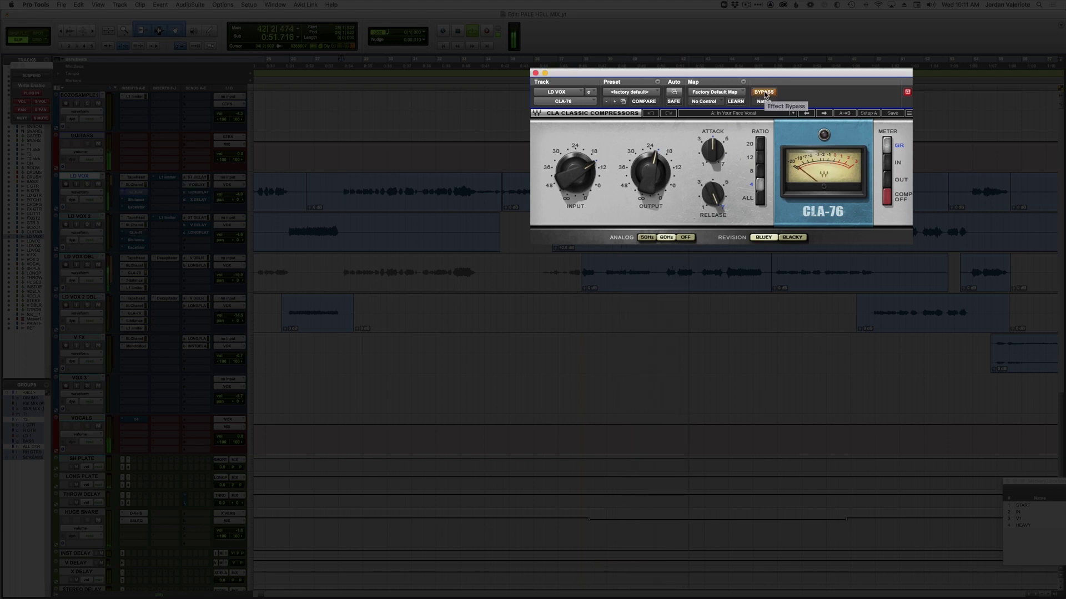
pyautogui.click(764, 93)
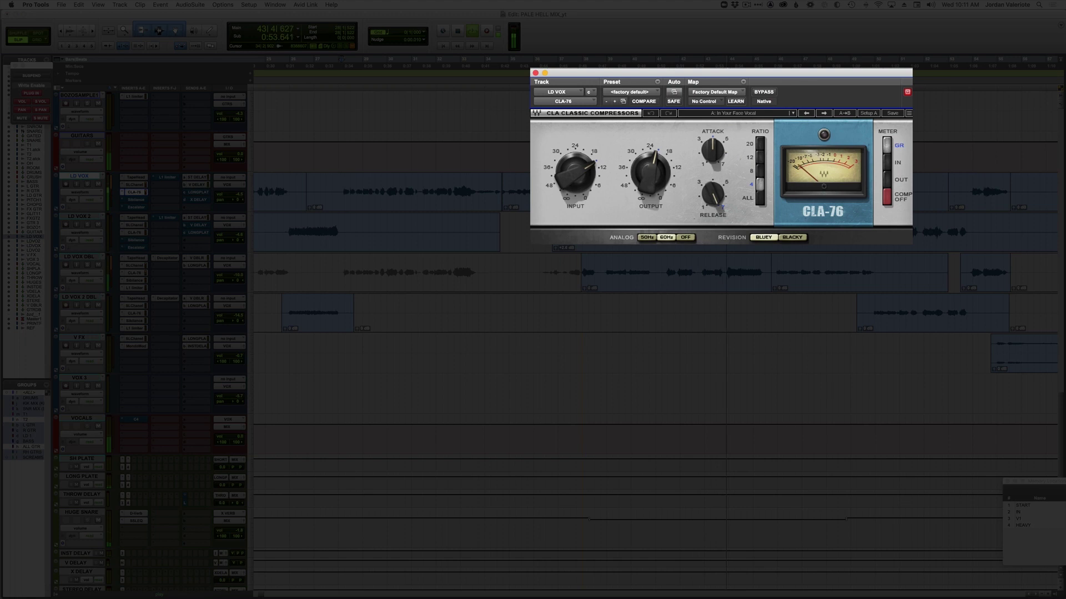
pyautogui.press('space')
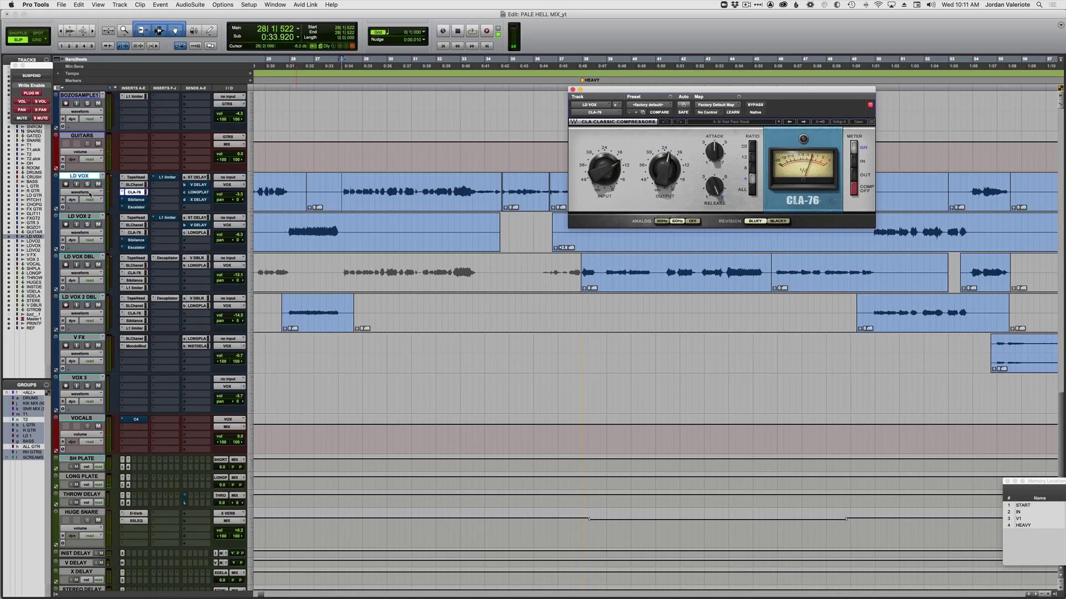
# - Solo LD VOX and LD VOX 2, audition briefly, then open the Sibilance de-esser on LD VOX
pyautogui.click(88, 184)
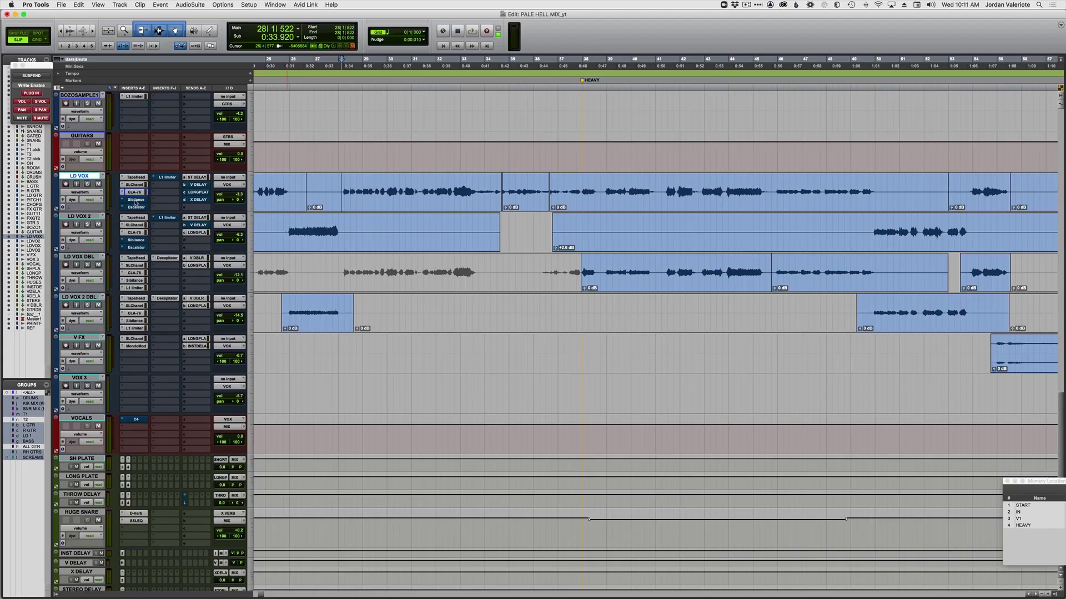
pyautogui.click(87, 184)
pyautogui.click(87, 184)
pyautogui.press('space')
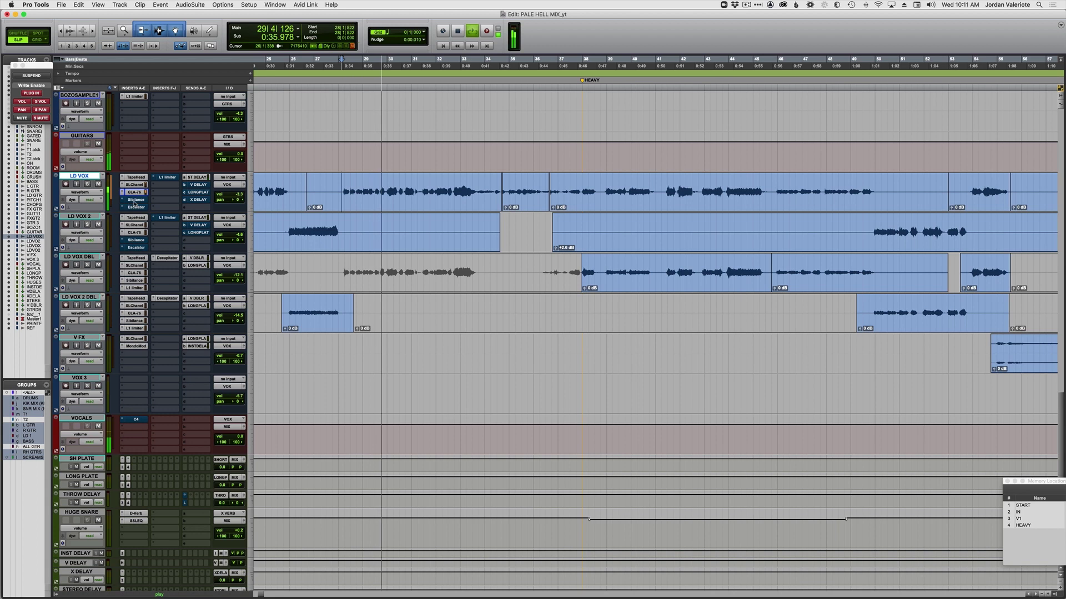
pyautogui.press('space')
pyautogui.click(136, 200)
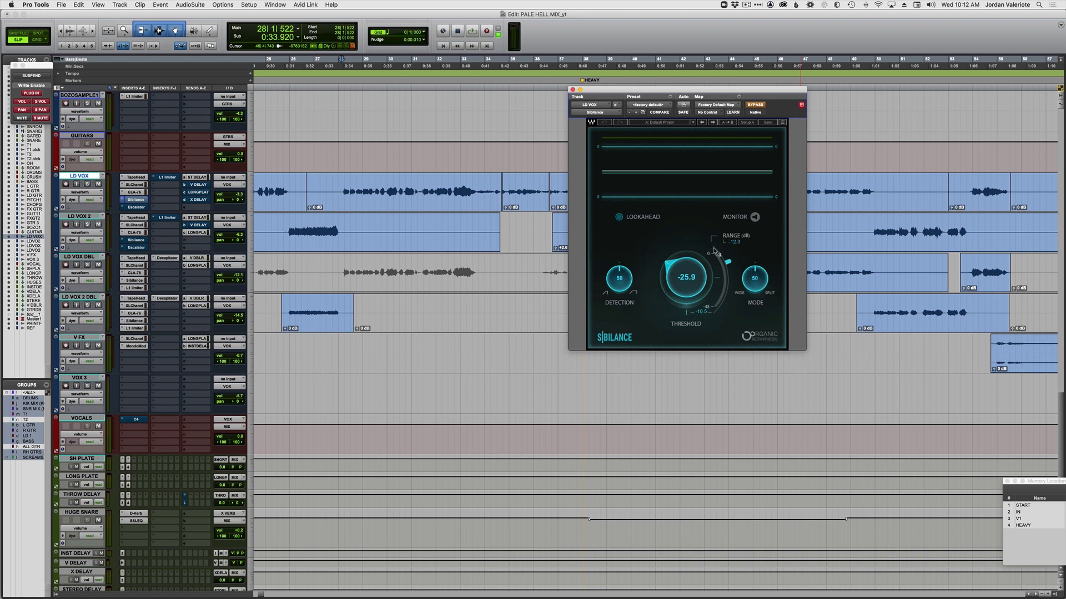
# - A/B the Sibilance de-esser on LD VOX in and out during playback
pyautogui.press('space')
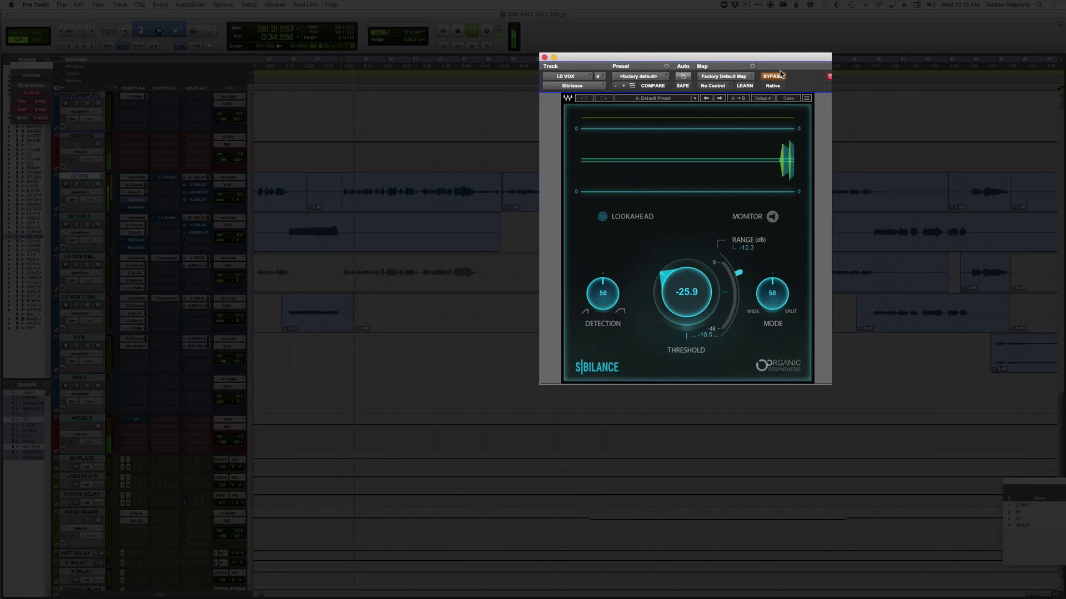
pyautogui.click(779, 77)
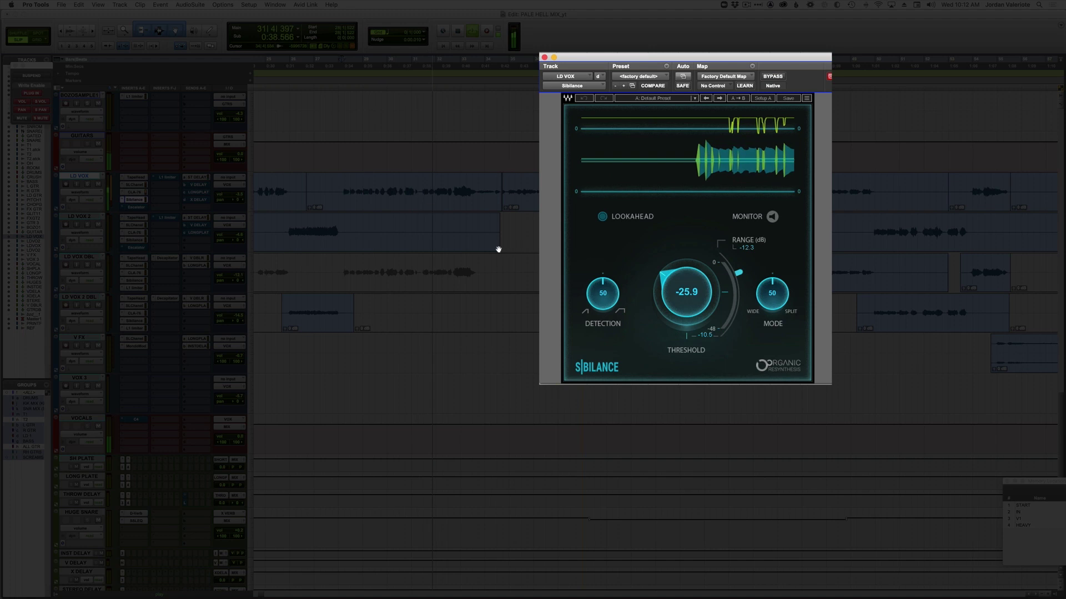
pyautogui.click(89, 186)
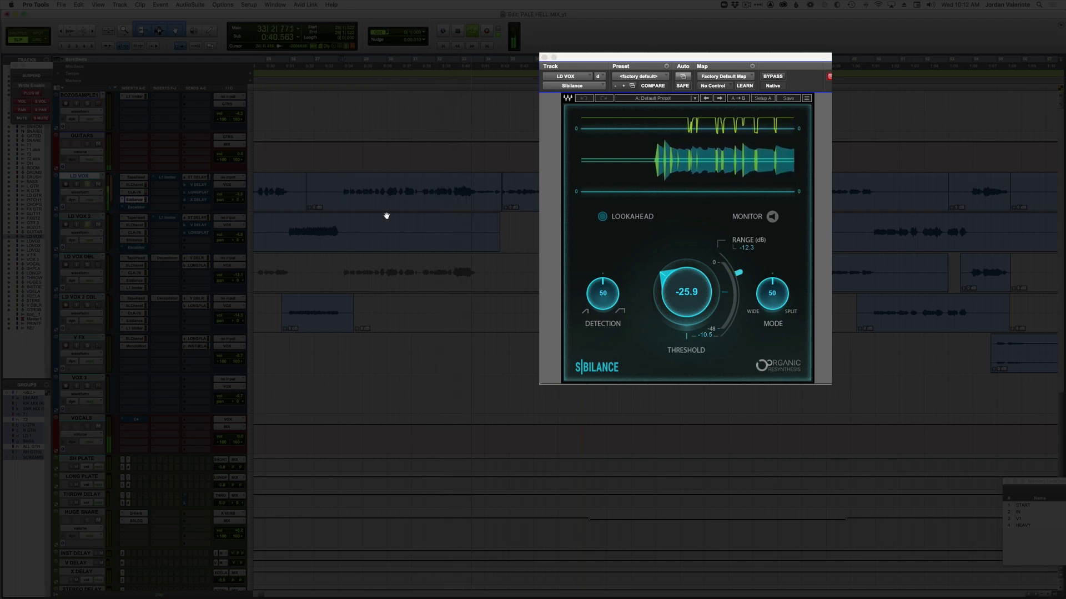
pyautogui.click(778, 79)
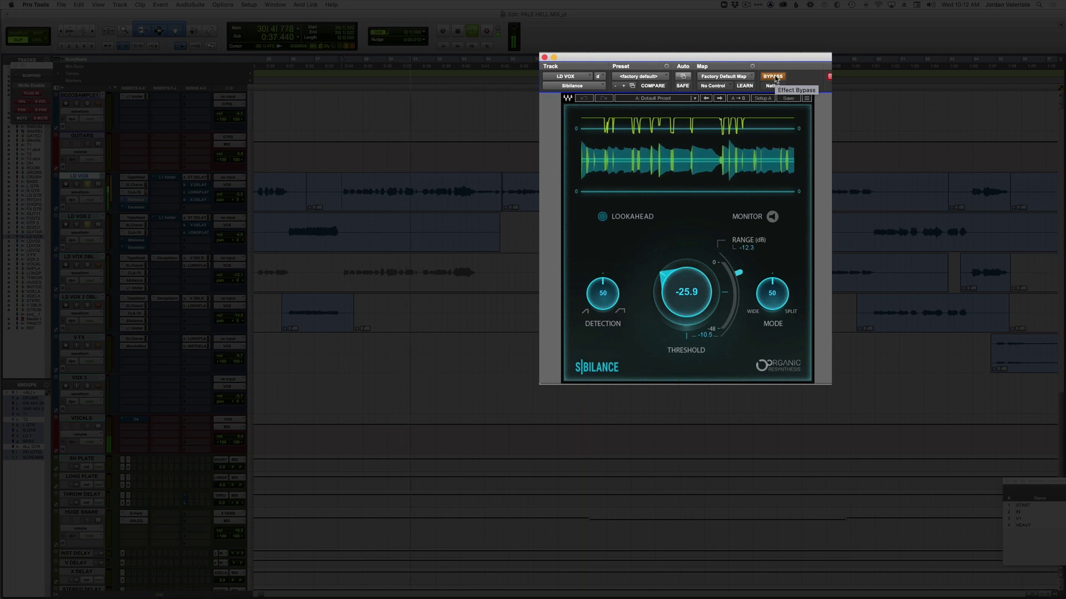
pyautogui.click(776, 78)
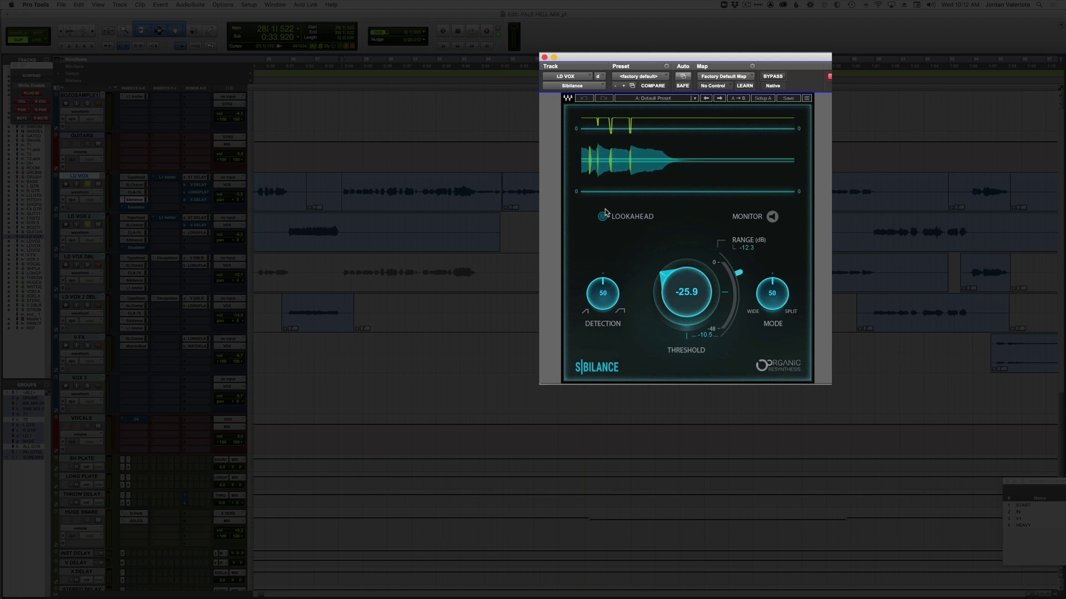
# - Leave Sibilance bypassed, take the lead vocals out of solo, and open Escalator on LD VOX
pyautogui.press('space')
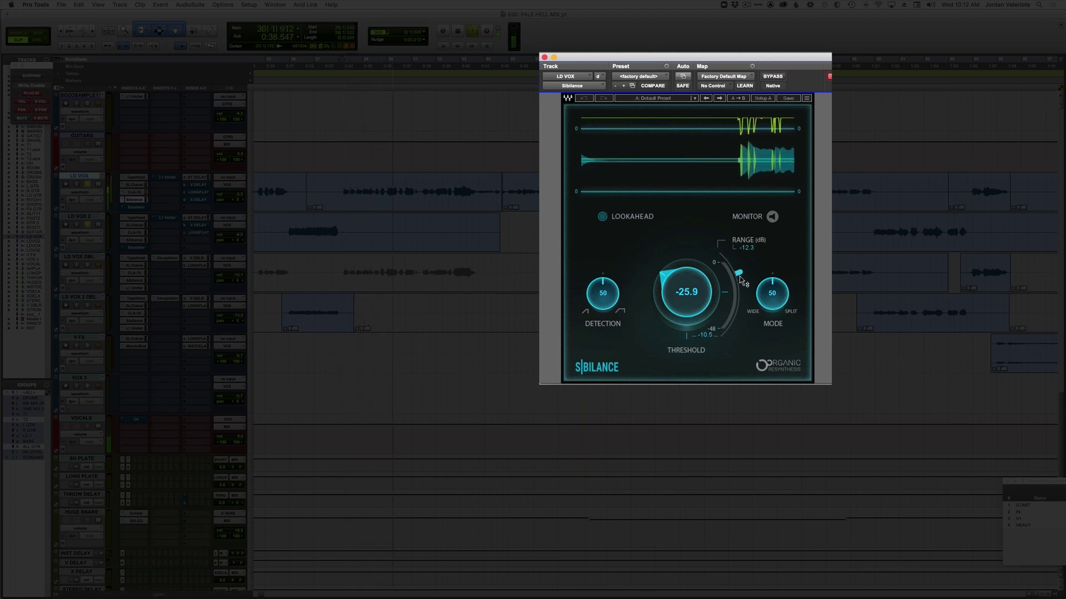
pyautogui.click(773, 76)
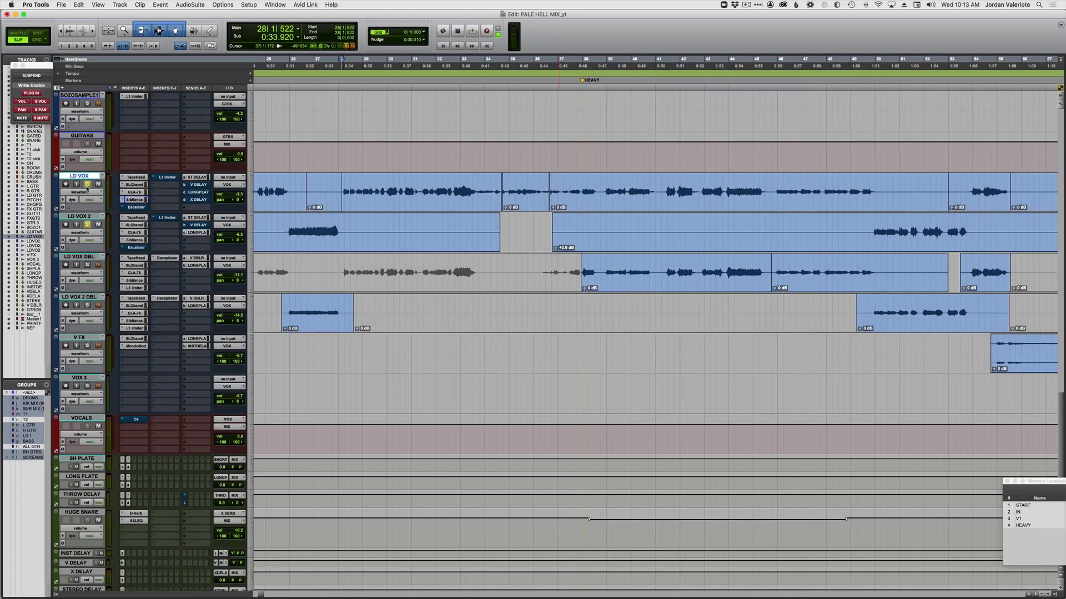
pyautogui.click(88, 185)
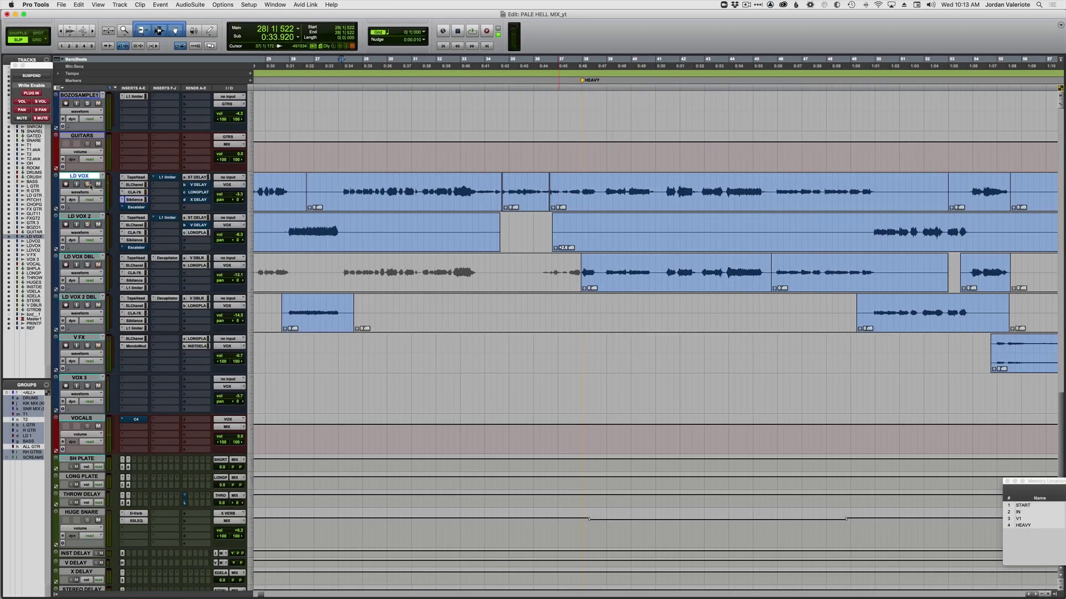
pyautogui.click(136, 208)
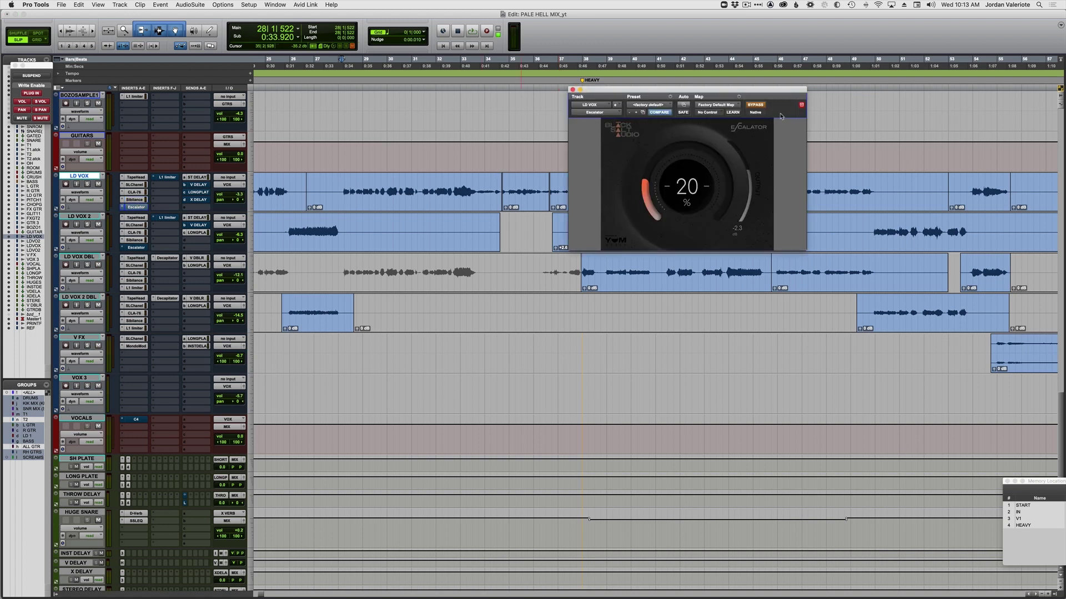
# - Reopen the Escalator plugin on LD VOX and enable its saturation
pyautogui.click(143, 208)
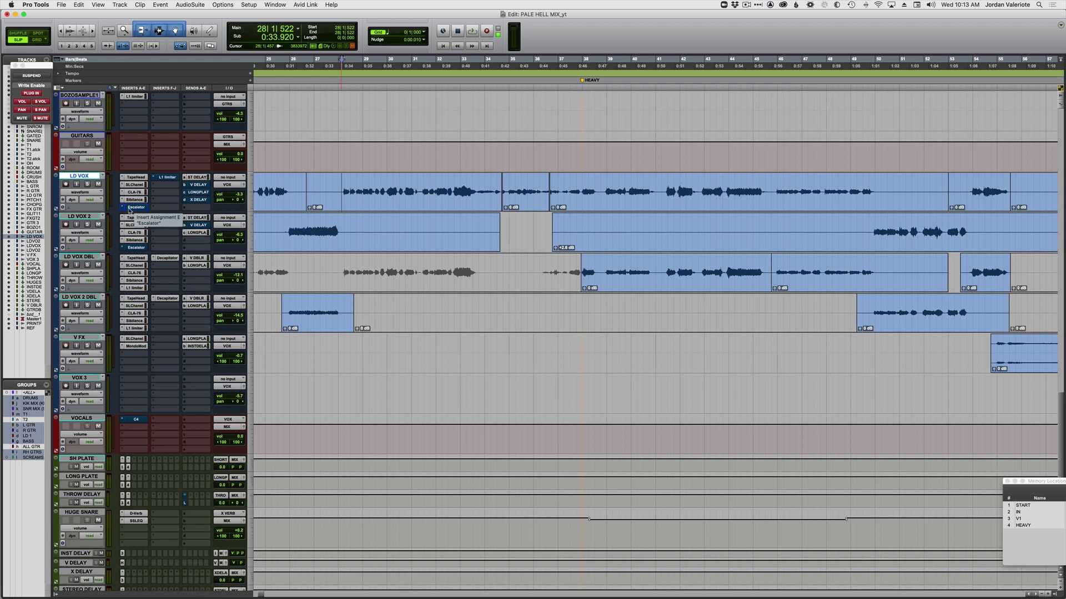
pyautogui.click(134, 208)
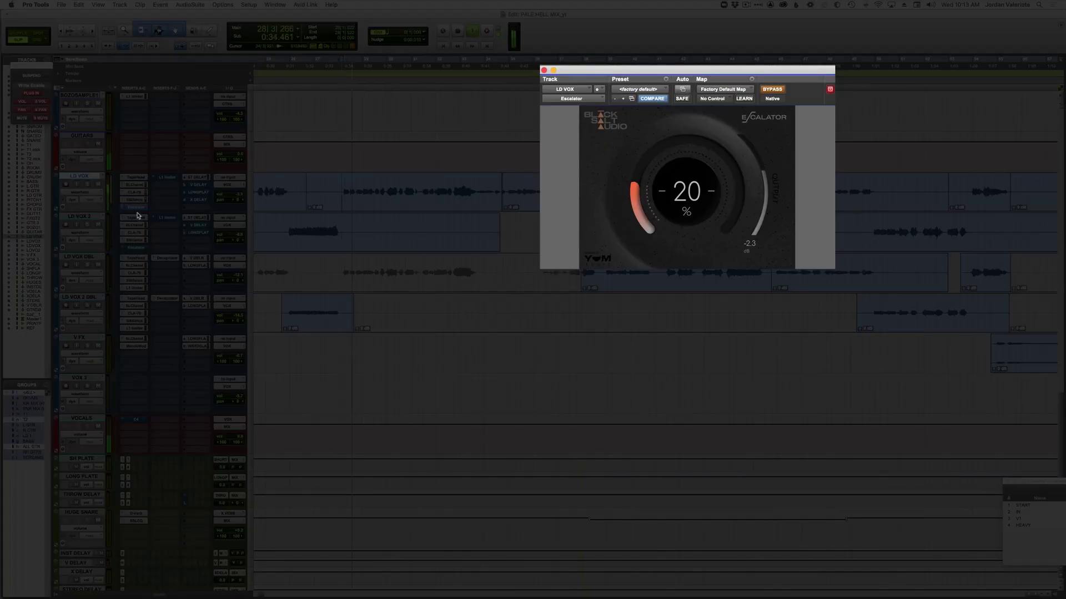
pyautogui.keyDown('super'); pyautogui.click(135, 208); pyautogui.keyUp('super')
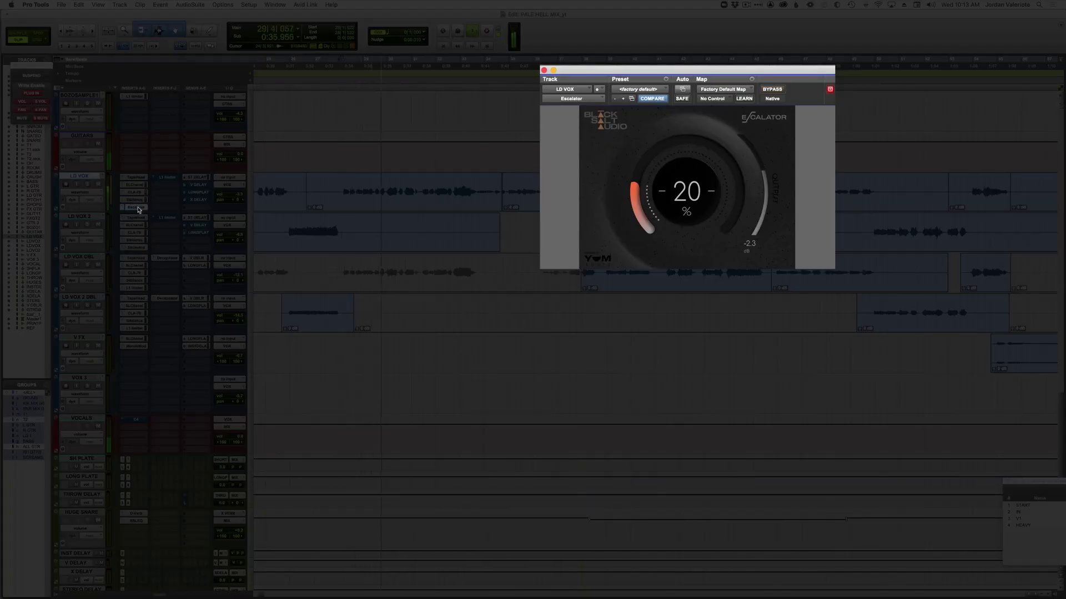
pyautogui.click(92, 187)
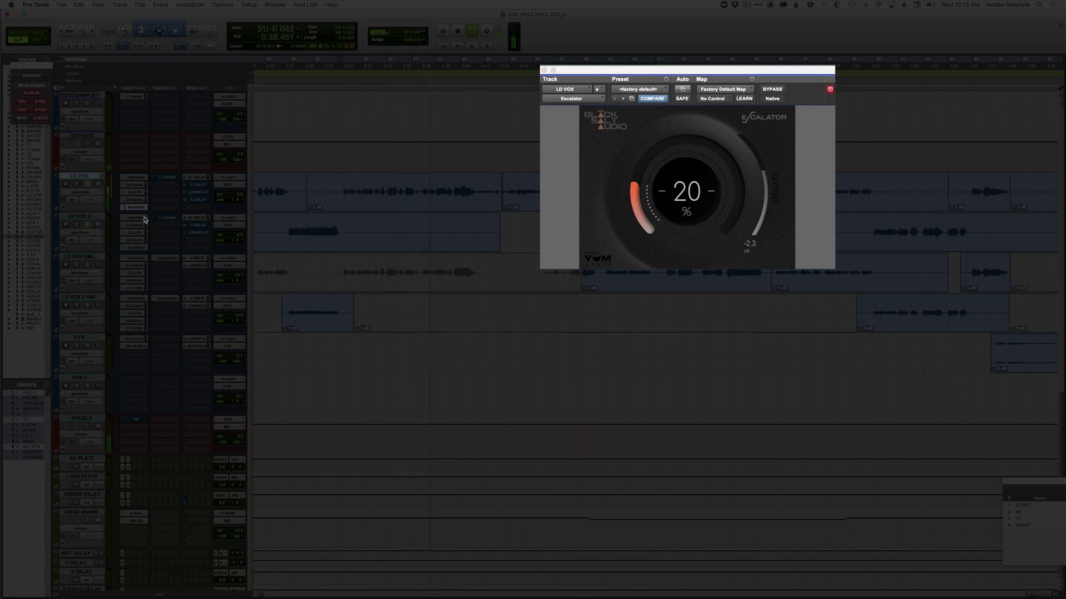
# - Toggle Escalator bypass repeatedly to compare, leaving it bypassed after playback stops
pyautogui.keyDown('super'); pyautogui.click(136, 208); pyautogui.keyUp('super')
pyautogui.keyDown('super'); pyautogui.click(138, 209); pyautogui.keyUp('super')
pyautogui.keyDown('super'); pyautogui.click(138, 210); pyautogui.keyUp('super')
pyautogui.keyDown('super'); pyautogui.click(139, 210); pyautogui.keyUp('super')
pyautogui.press('space')
pyautogui.click(772, 89)
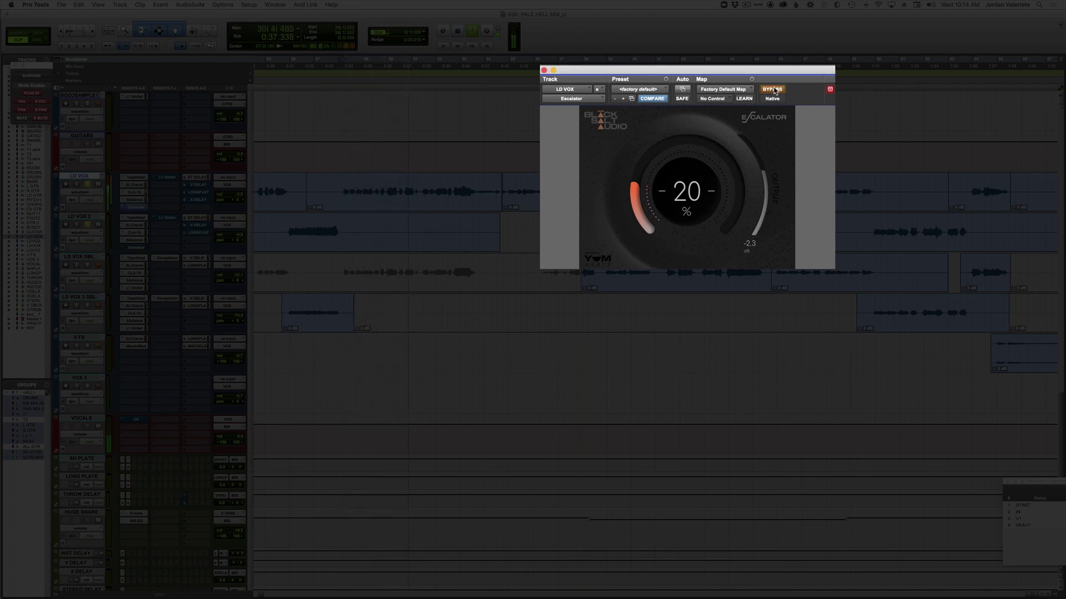
# - Re-enable Escalator and push its saturation amount above 20% while playing
pyautogui.click(773, 89)
pyautogui.press('space')
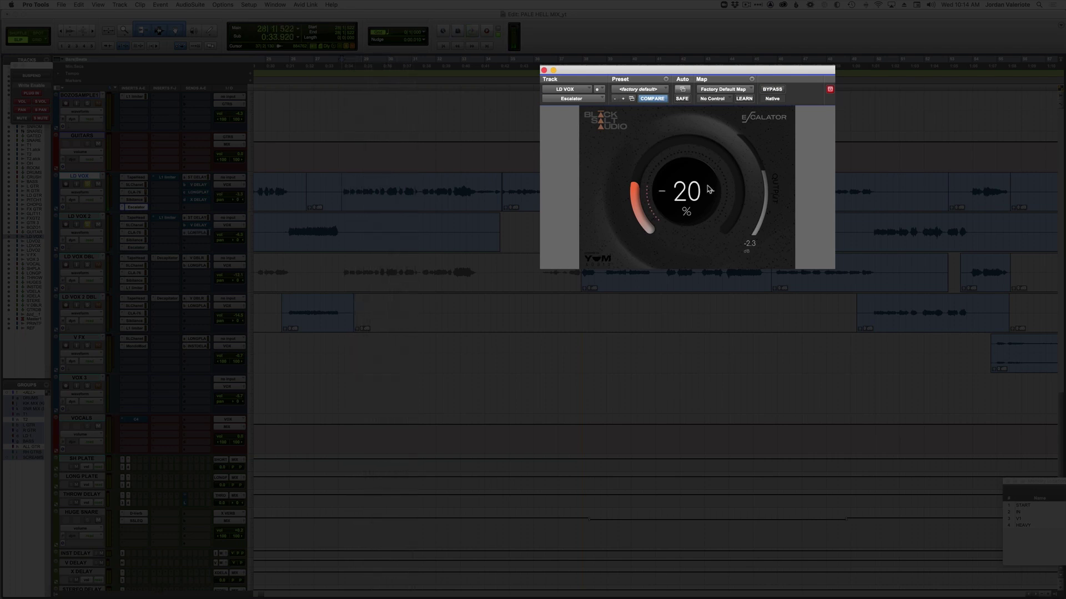
pyautogui.press('space')
pyautogui.moveTo(703, 190); pyautogui.dragTo(700, 167)
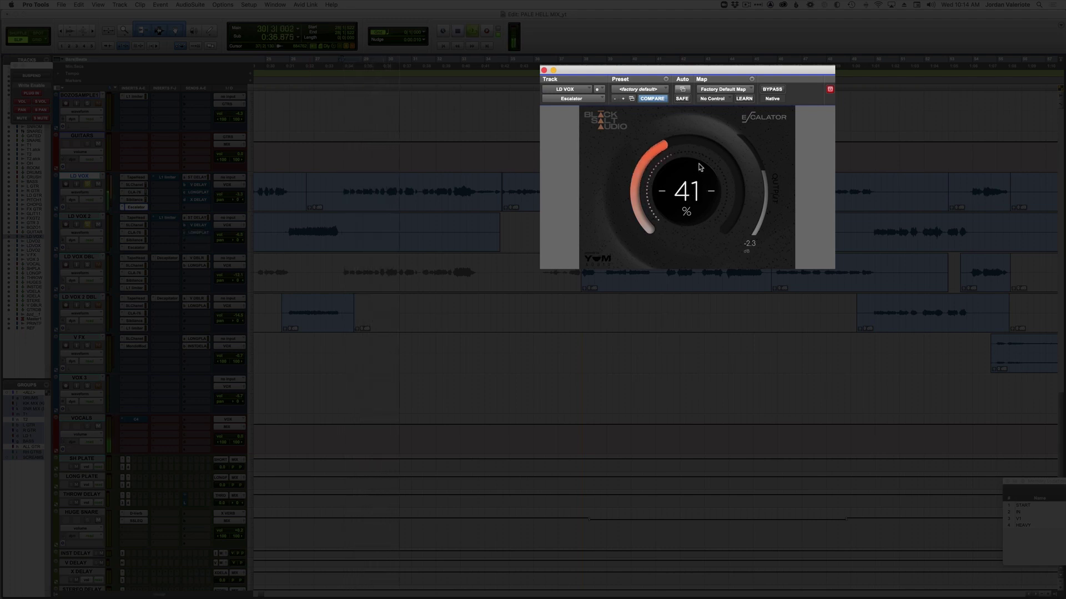
pyautogui.press('space')
# - Sweep the Escalator amount down to zero, then settle it around 20% and close the window
pyautogui.scroll(4, 699, 168)
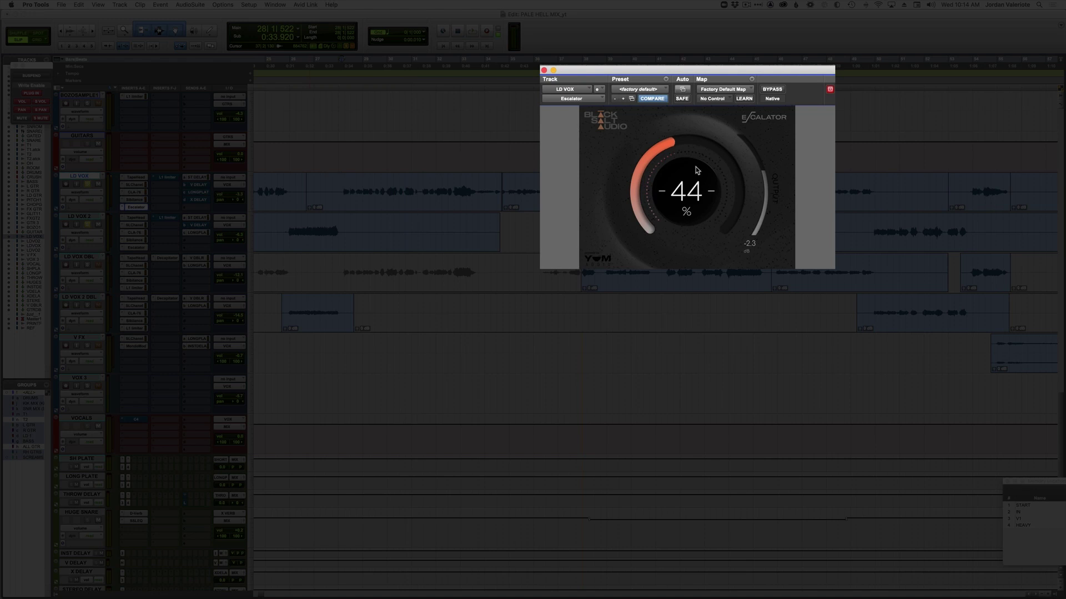
pyautogui.press('space')
pyautogui.moveTo(698, 170); pyautogui.dragTo(683, 258)
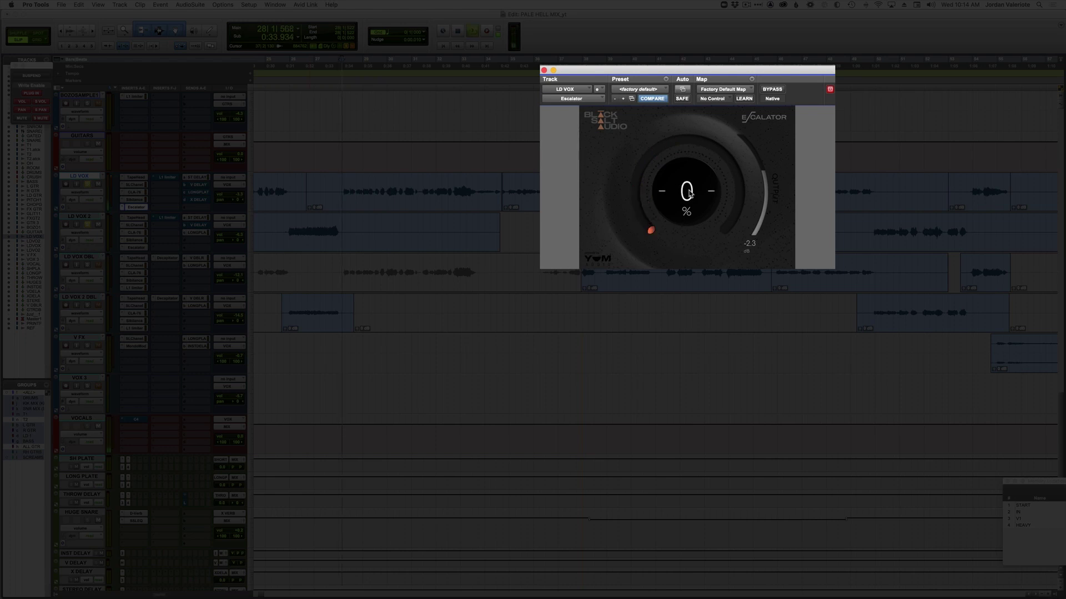
pyautogui.moveTo(691, 191)
pyautogui.mouseDown()
pyautogui.moveTo(694, 169)
pyautogui.moveTo(694, 192)
pyautogui.moveTo(692, 179)
pyautogui.mouseUp()
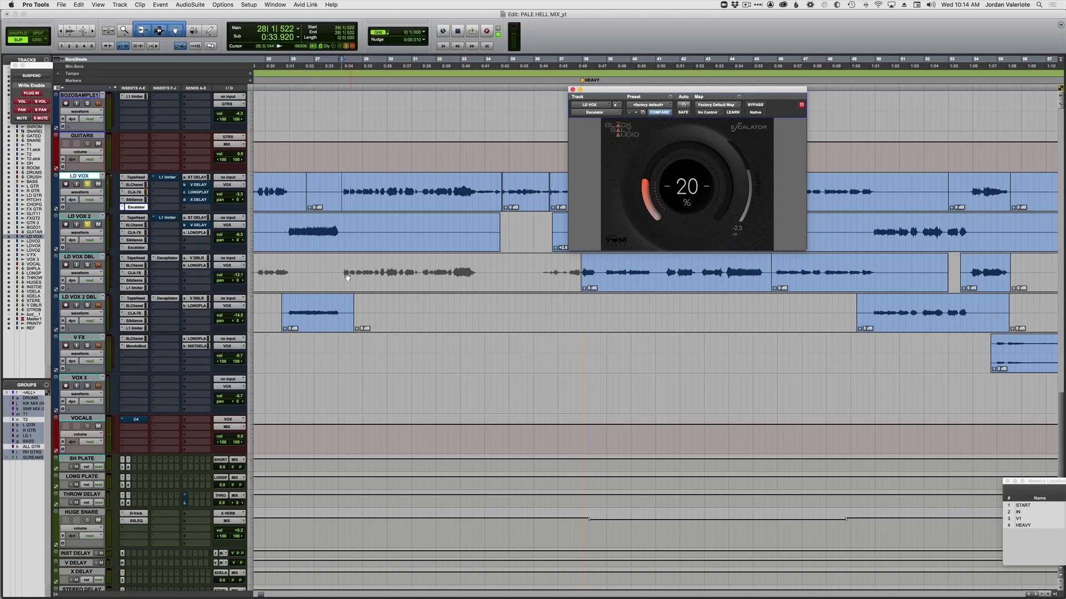
pyautogui.click(124, 207)
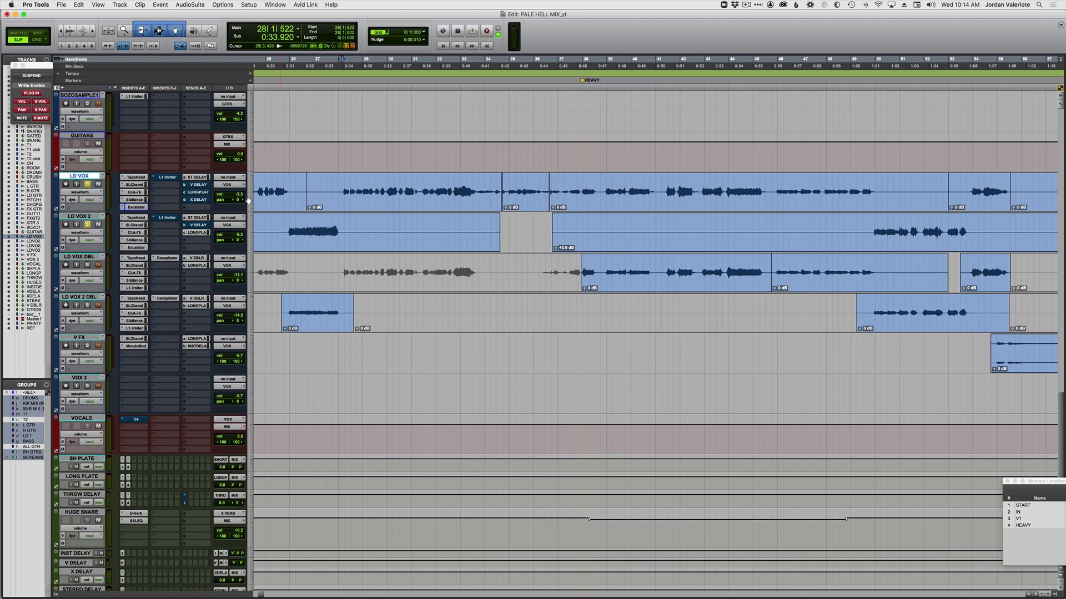
# - Enable the L1 Limiter on LD VOX, A/B it during playback, and move playback start to bar 41
pyautogui.click(168, 178)
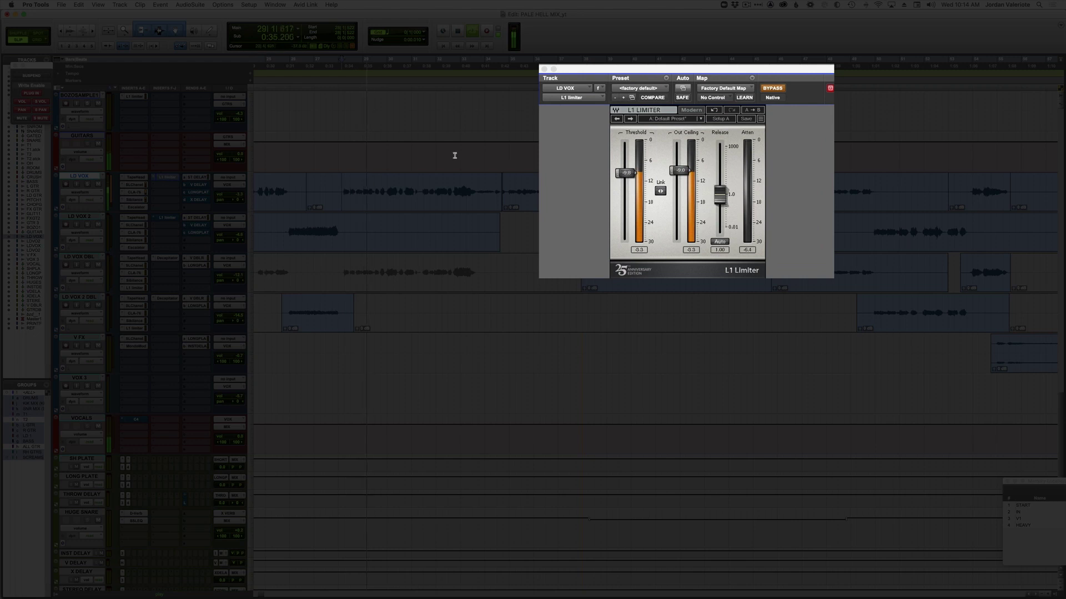
pyautogui.click(769, 88)
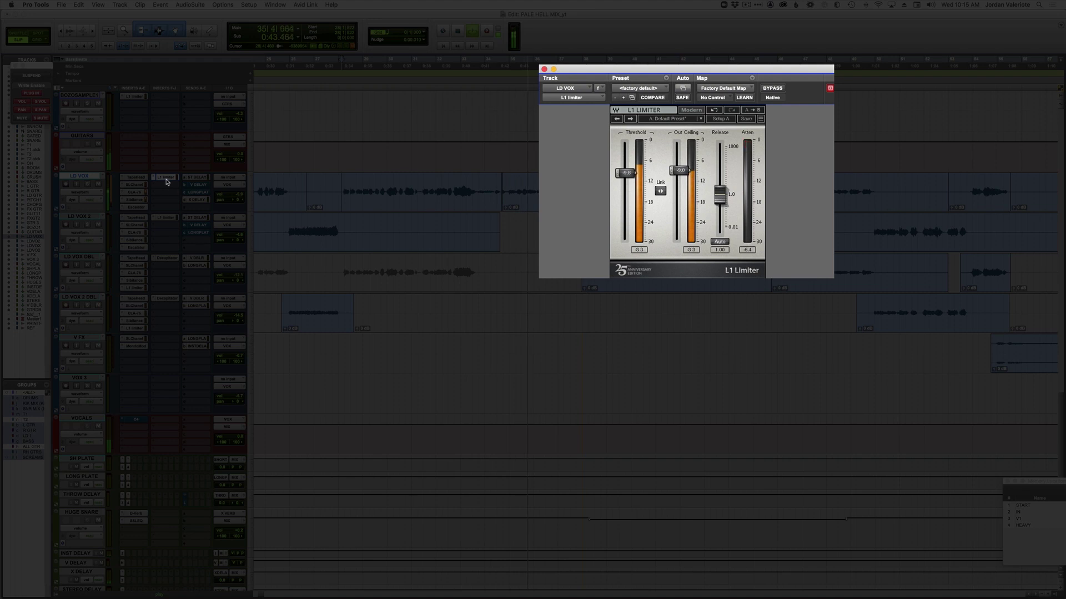
pyautogui.keyDown('super'); pyautogui.click(167, 182); pyautogui.keyUp('super')
pyautogui.keyDown('super'); pyautogui.click(166, 181); pyautogui.keyUp('super')
pyautogui.keyDown('super'); pyautogui.click(167, 177); pyautogui.keyUp('super')
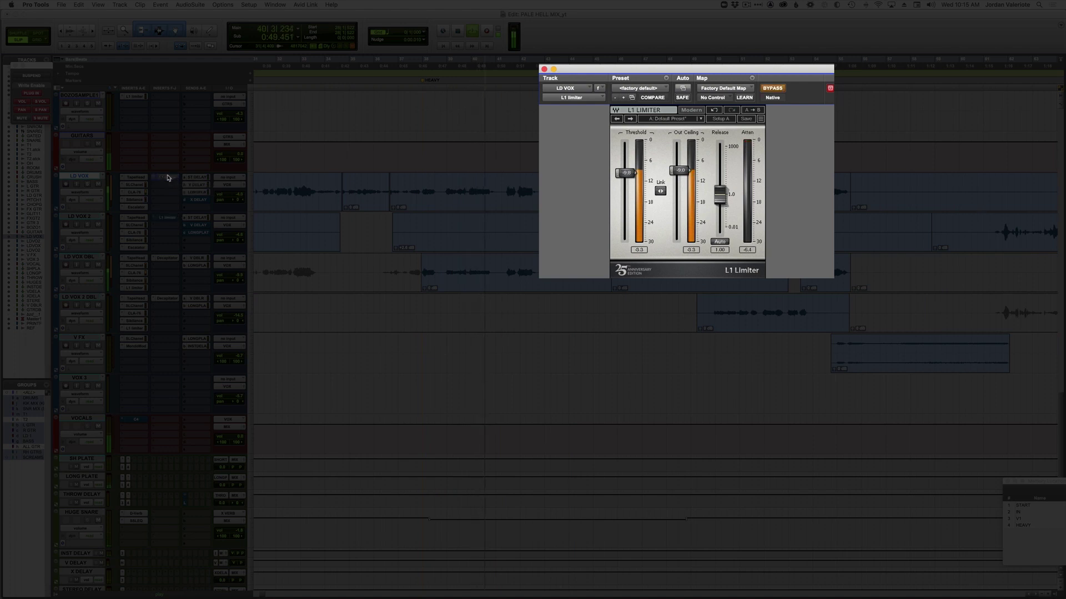
pyautogui.keyDown('super'); pyautogui.click(168, 177); pyautogui.keyUp('super')
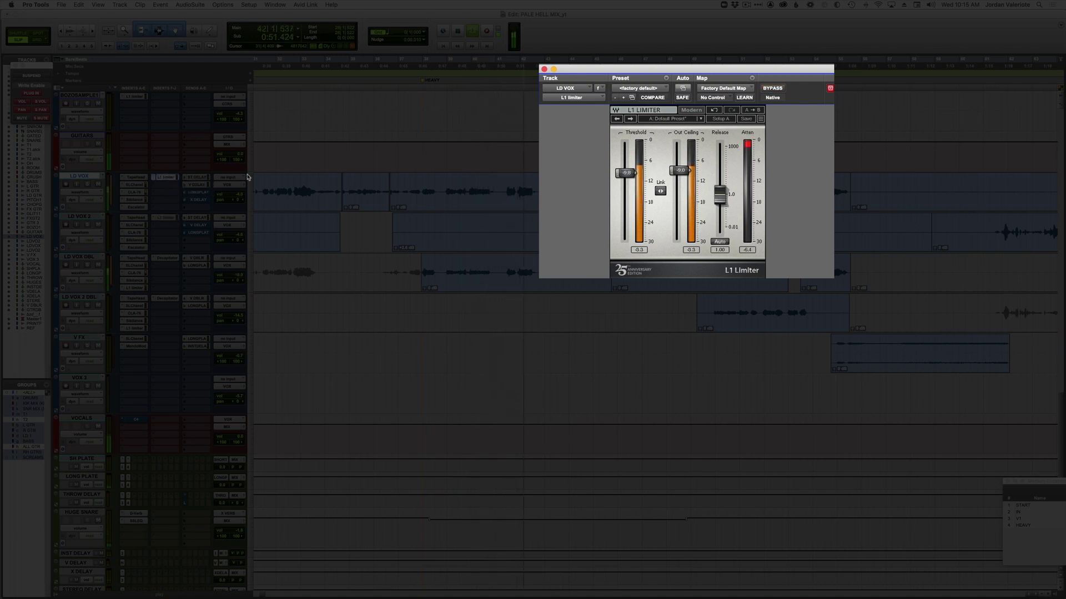
pyautogui.click(503, 186)
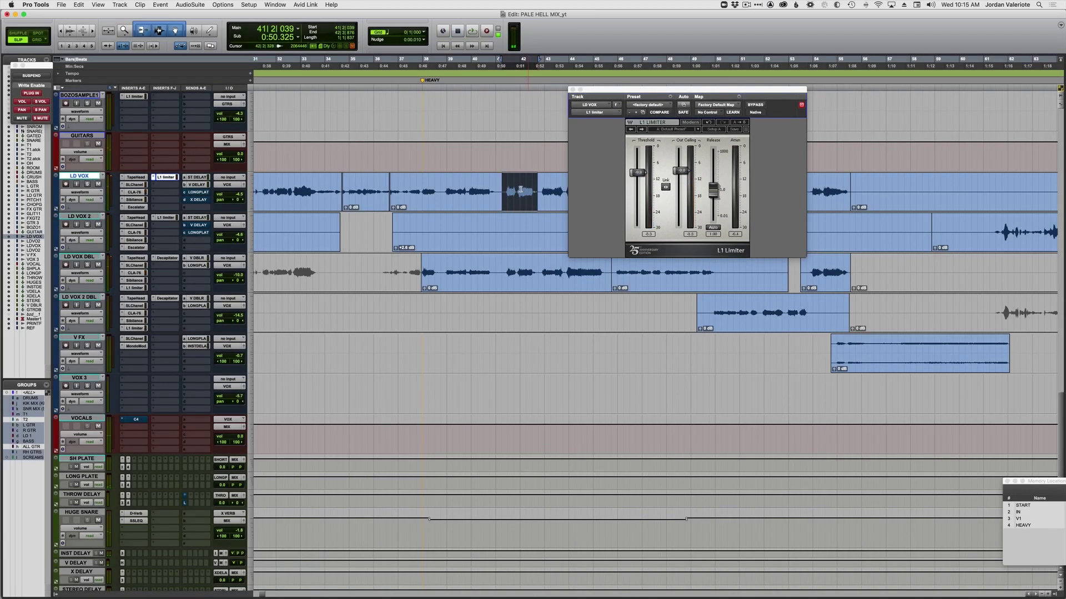
pyautogui.press('space')
# - Reset the play position to 41|2|433 and play LD VOX and LD VOX 2 soloed
pyautogui.click(501, 190)
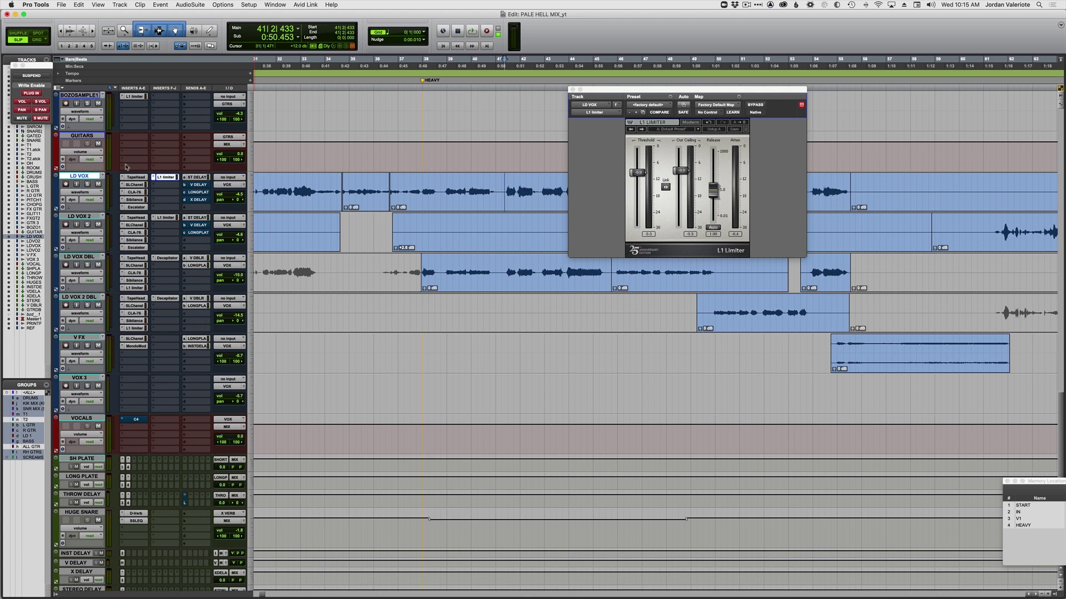
pyautogui.click(87, 184)
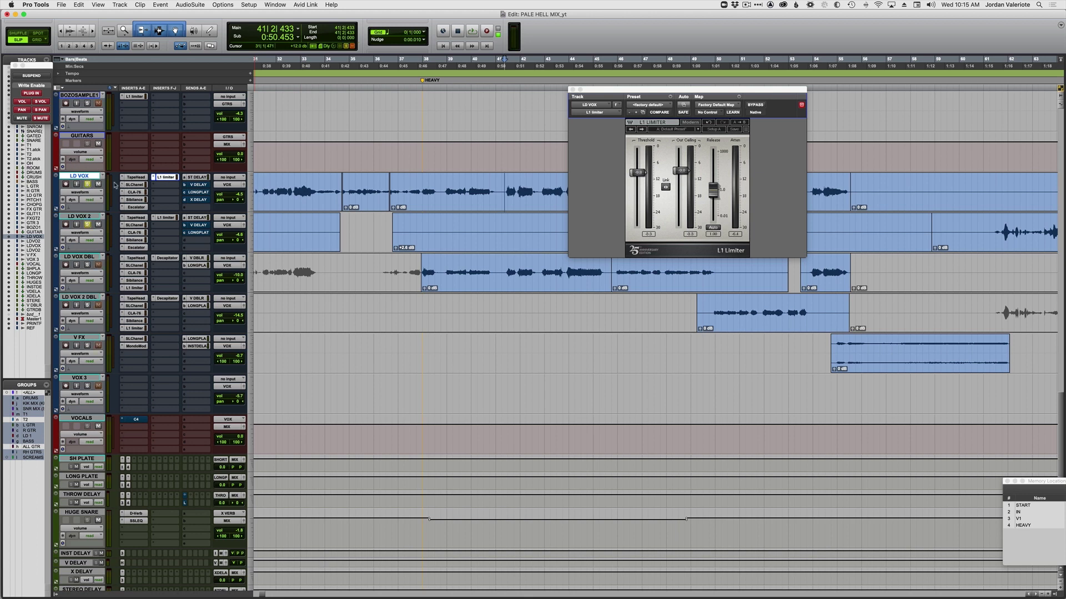
pyautogui.keyDown('super'); pyautogui.click(166, 178); pyautogui.keyUp('super')
pyautogui.press('space')
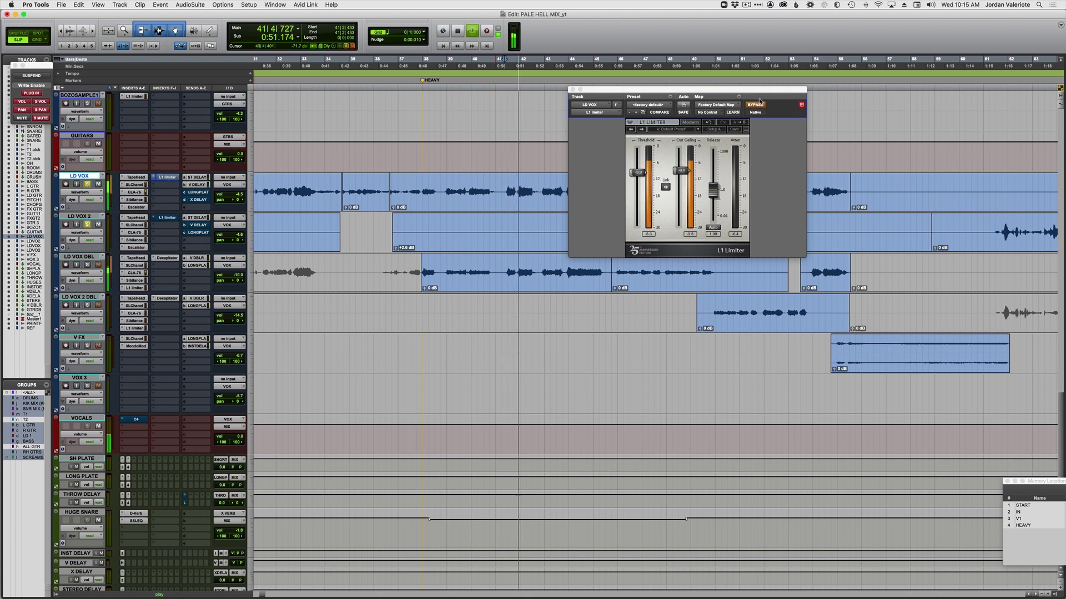
pyautogui.press('space')
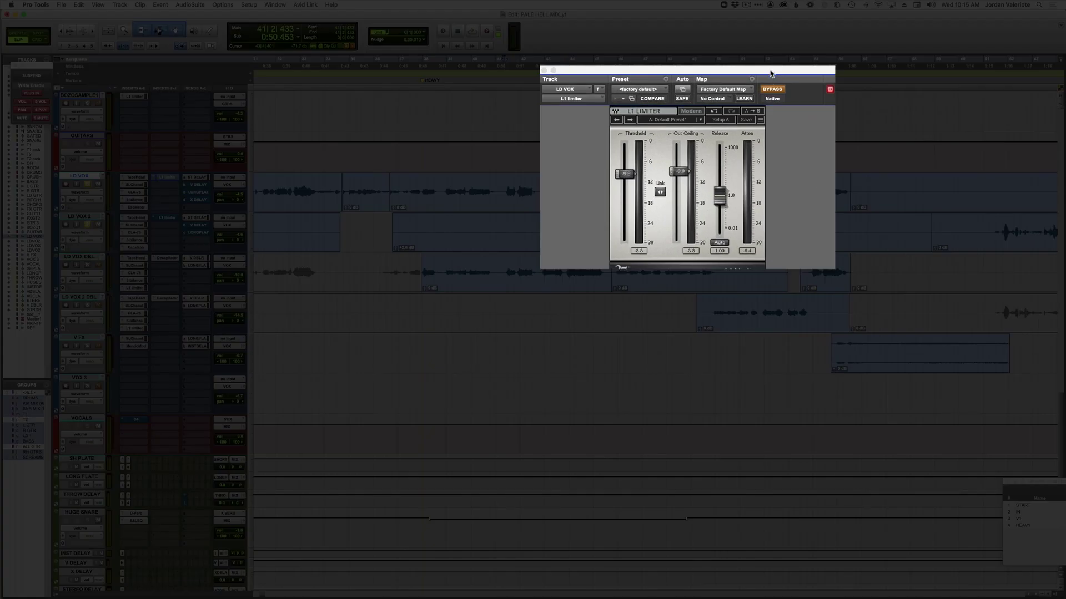
# - Play again with the L1 Limiter switched back on, then close its window
pyautogui.press('space')
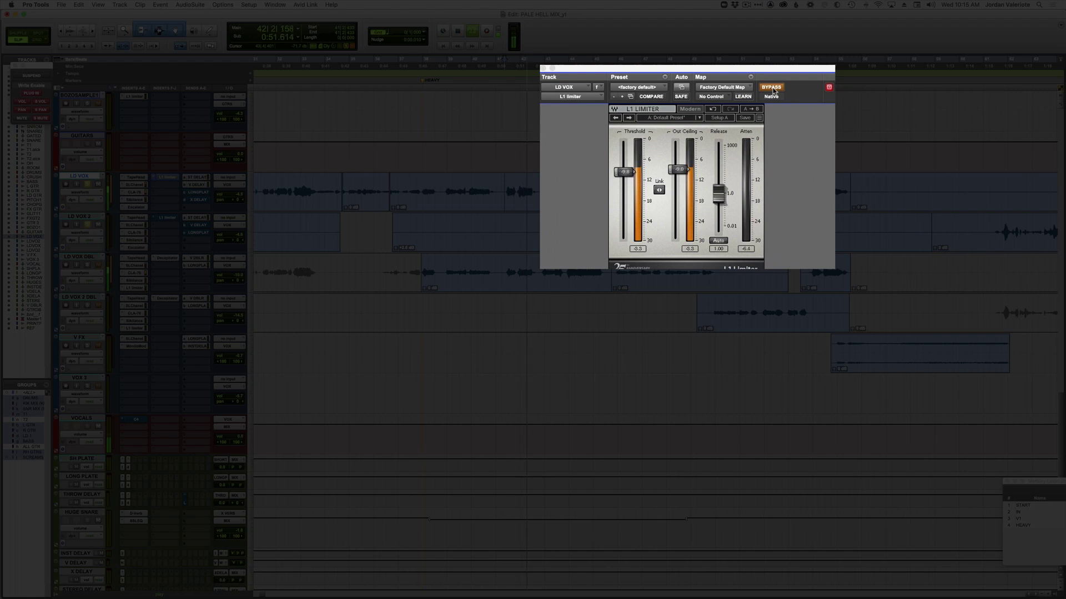
pyautogui.click(772, 89)
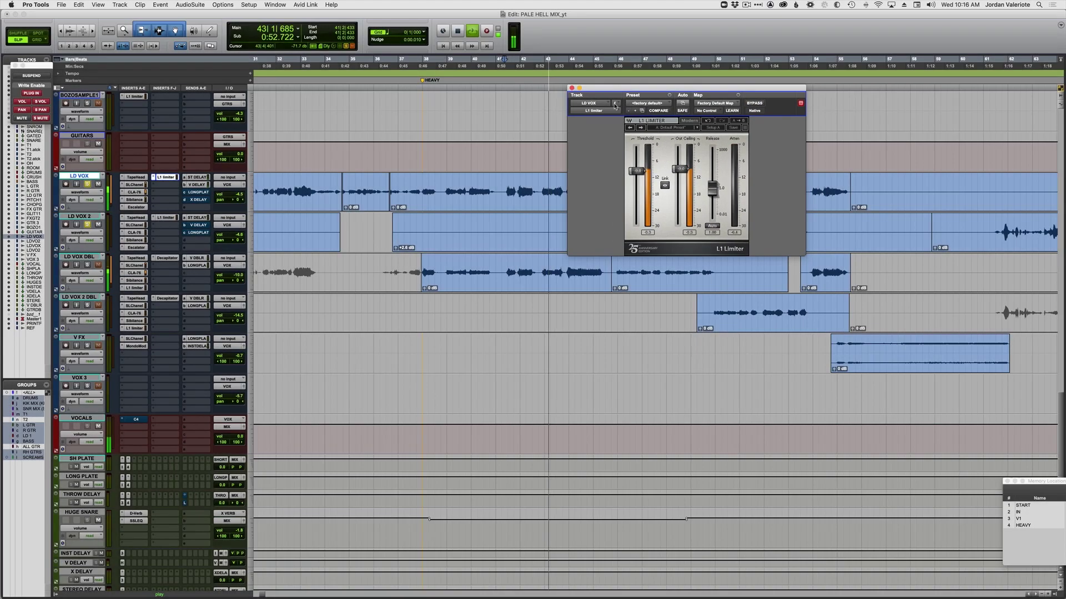
pyautogui.press('space')
pyautogui.click(572, 88)
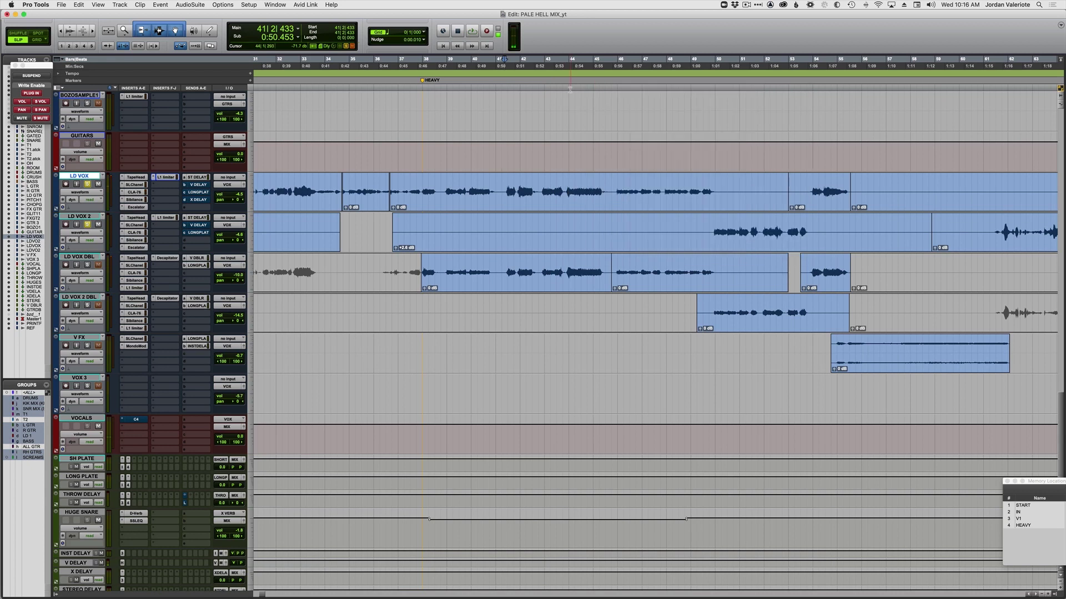
# - Zoom the timeline out and play the vocals from bar 28
pyautogui.press('r')
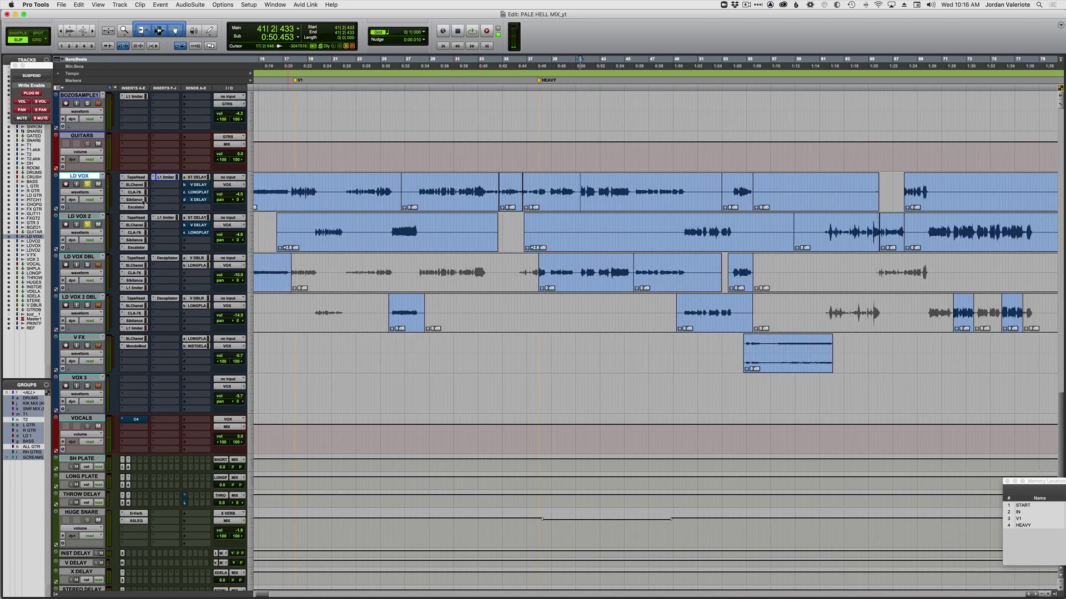
pyautogui.press('r')
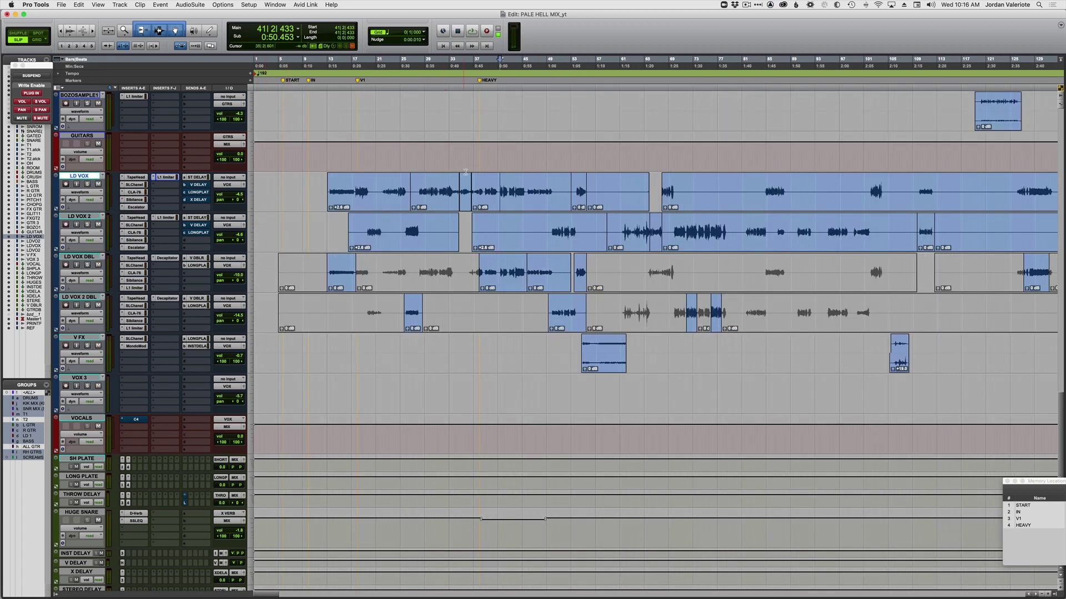
pyautogui.click(420, 173)
pyautogui.press('space')
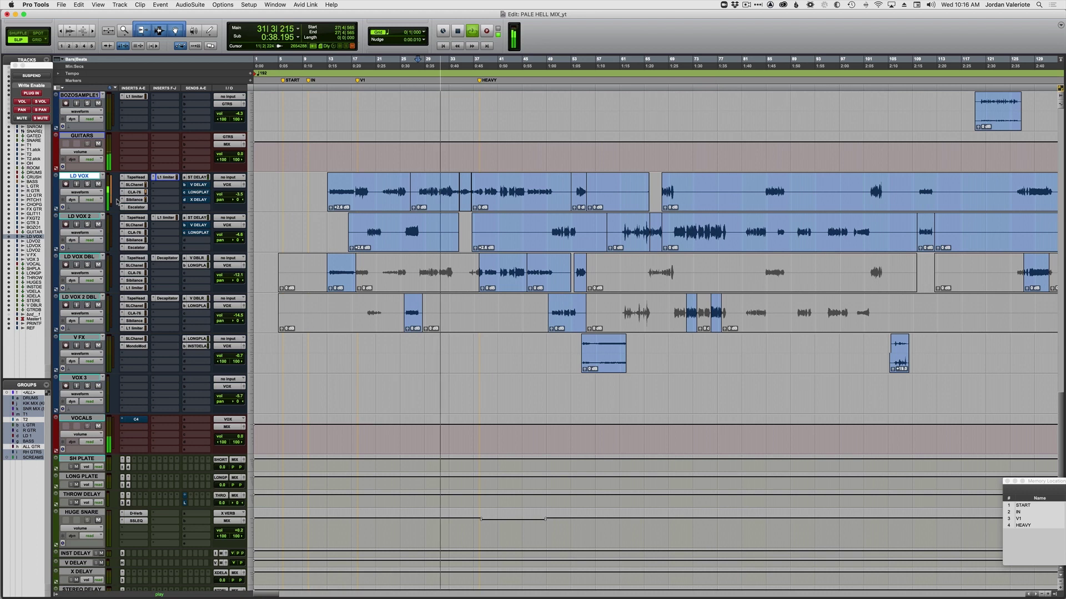
pyautogui.press('space')
# - Play the lead vocals soloed, then unsolo LD VOX to hear the full mix
pyautogui.click(83, 419)
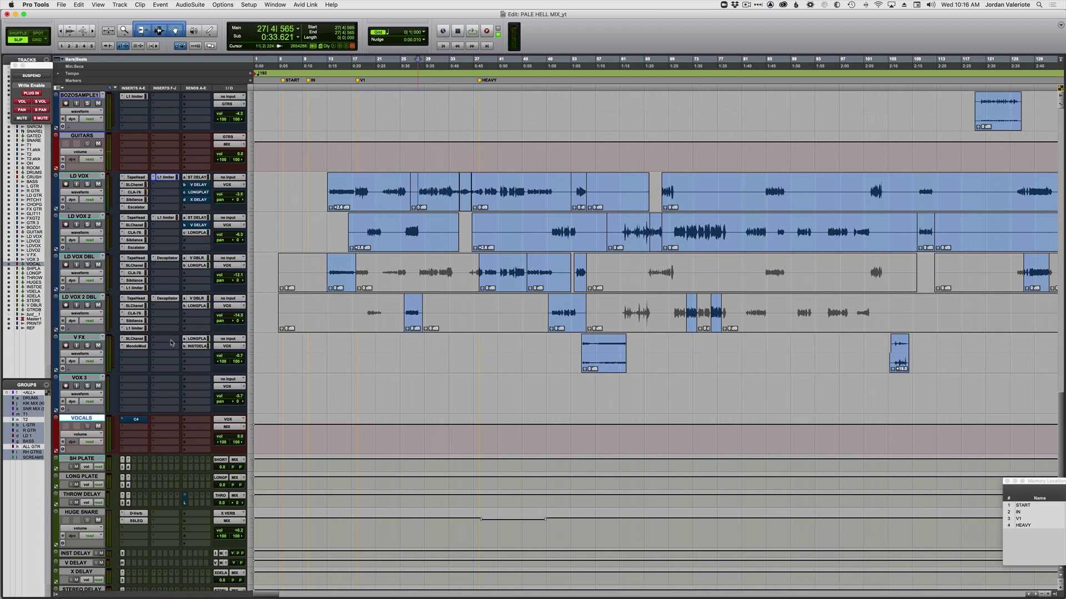
pyautogui.click(87, 184)
pyautogui.press('super+bracketleft')
pyautogui.press('space')
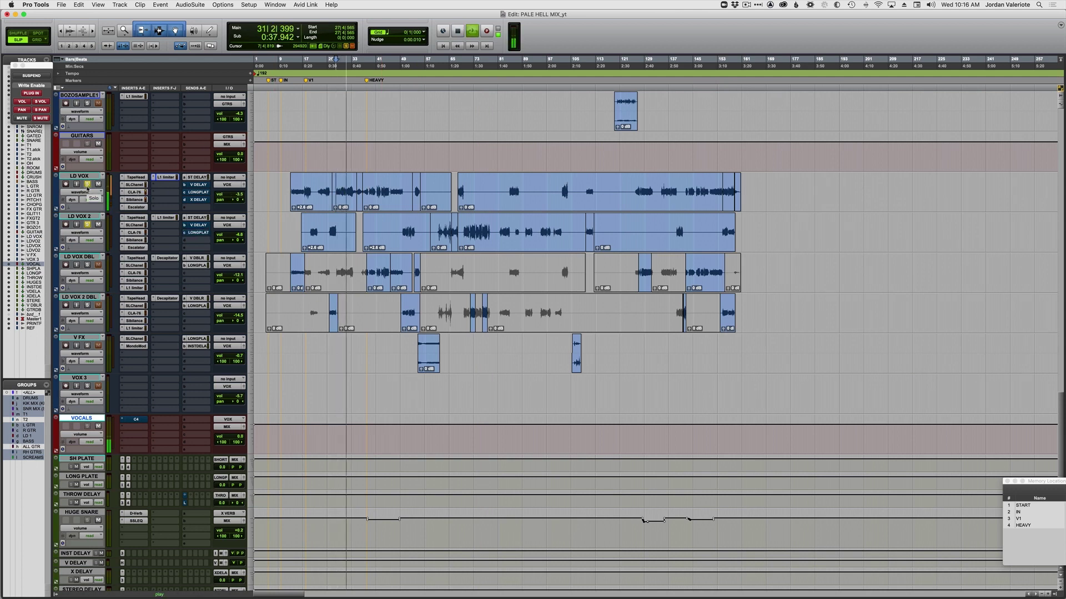
pyautogui.press('space')
pyautogui.click(87, 184)
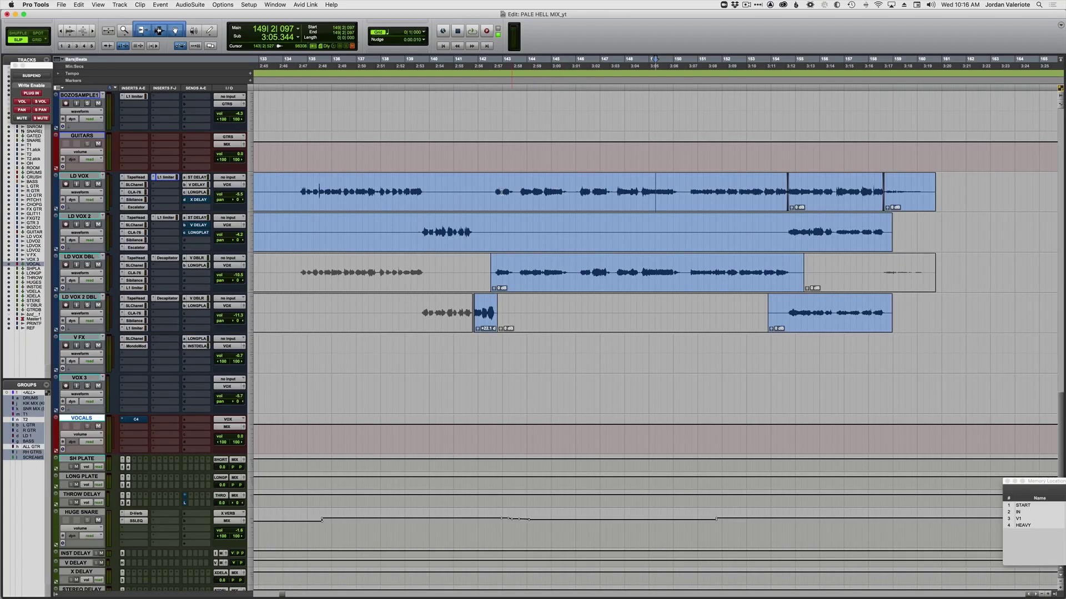
# - Play from bar 141 soloing LD VOX midway, then zoom out to show the song from bar 1
pyautogui.click(469, 195)
pyautogui.press('space')
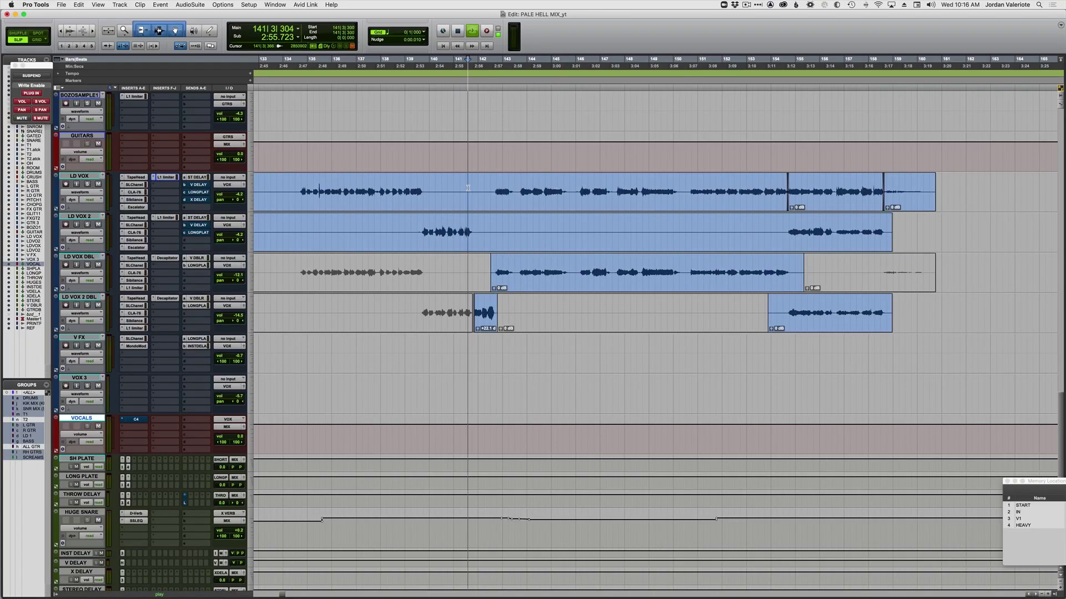
pyautogui.click(88, 184)
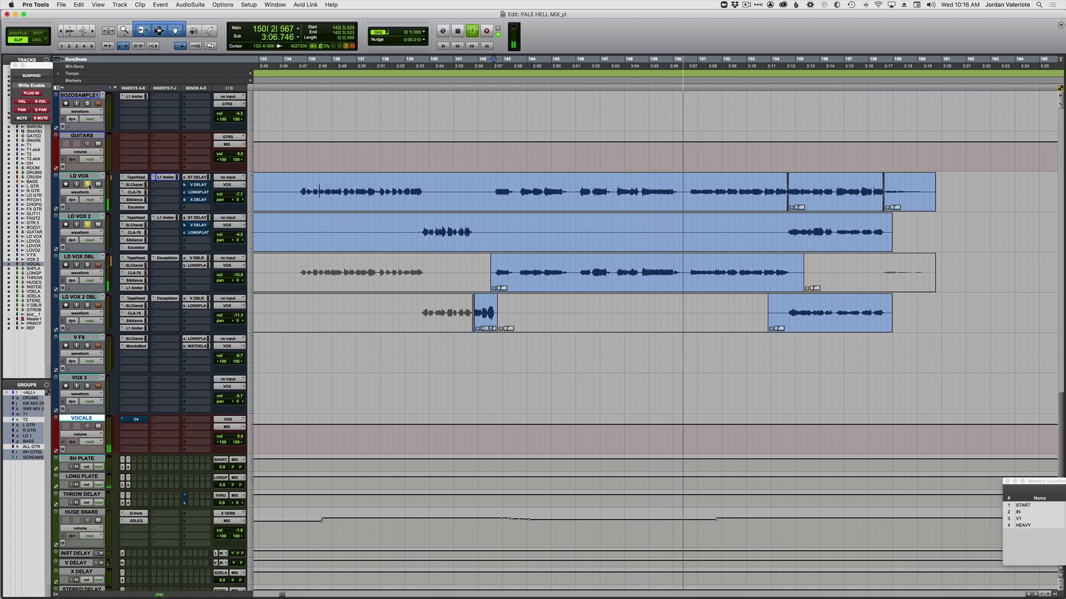
pyautogui.press('space')
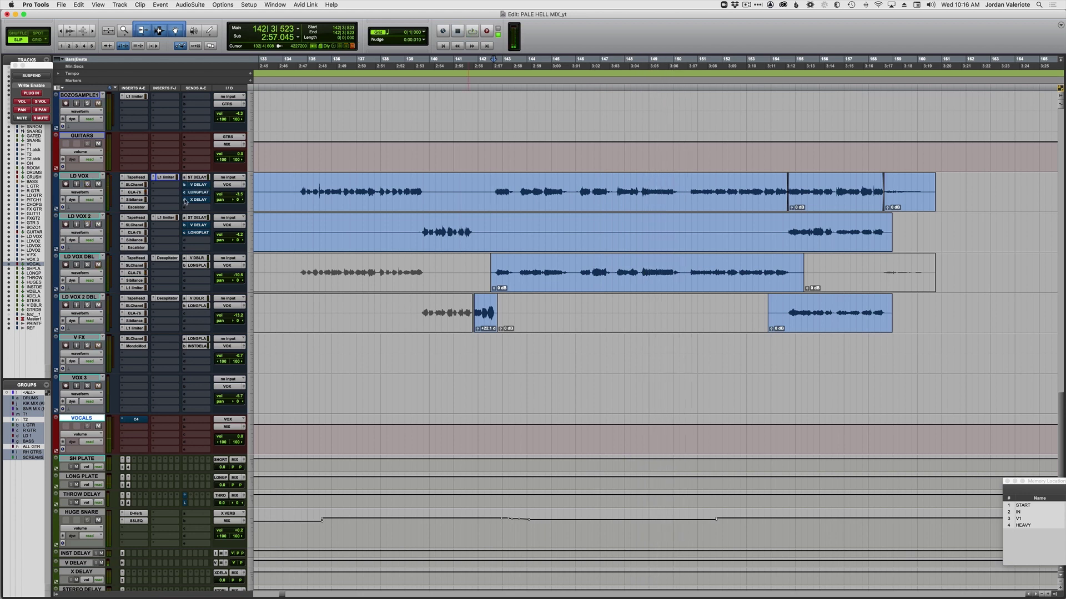
pyautogui.press('super+bracketleft')
pyautogui.press('super+bracketleft')
pyautogui.hscroll(-15, 360, 202)
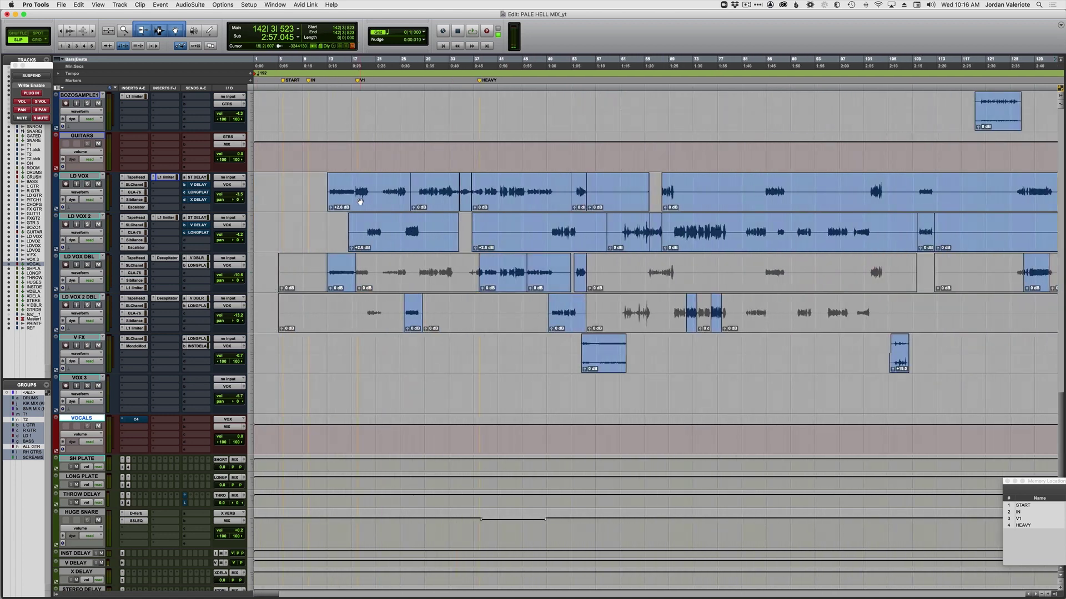